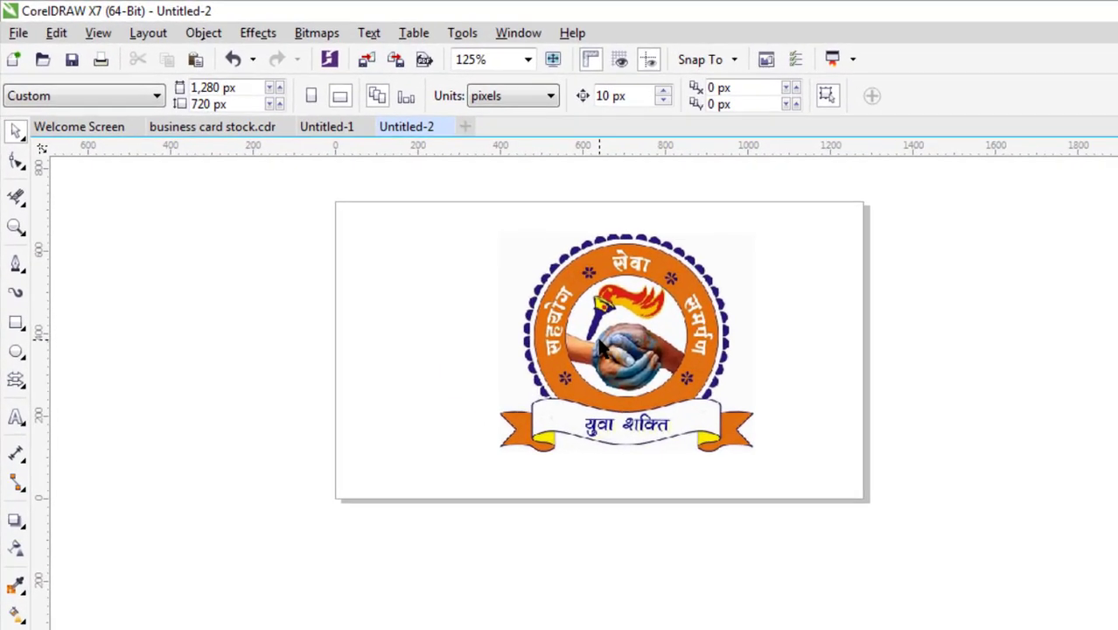
- Duplicate the colour logo bitmap to the empty area right of the page, keeping the original in place
{"action": "left_click", "coordinate": [674, 369]}
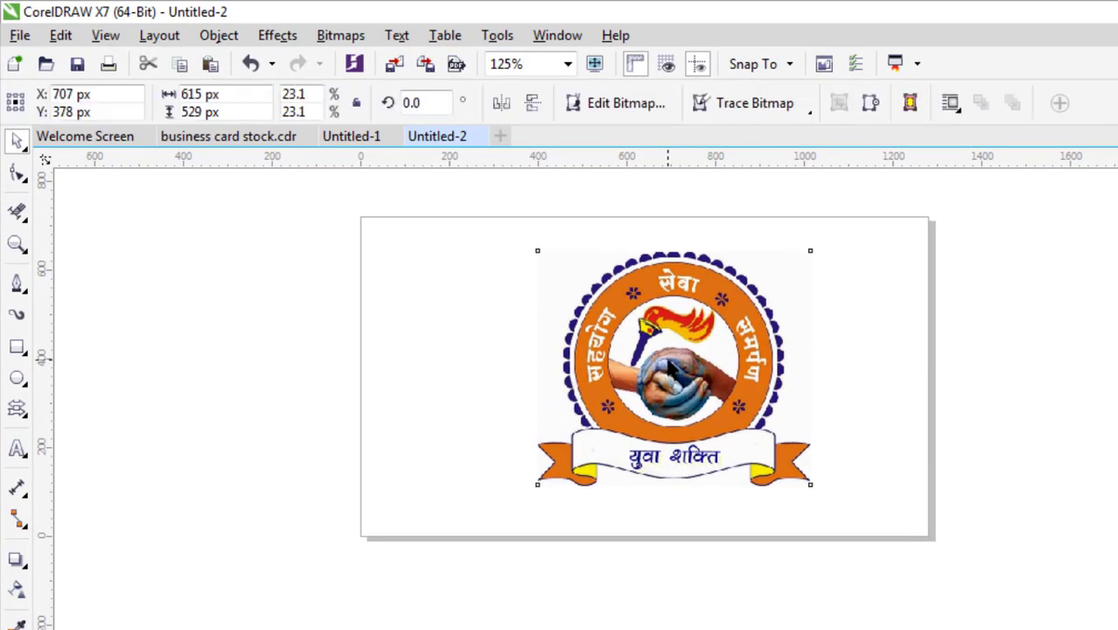
{"action": "left_click_drag", "start_coordinate": [674, 370], "coordinate": [1094, 365]}
{"action": "right_click", "coordinate": [1095, 365]}
{"action": "left_click", "coordinate": [776, 568]}
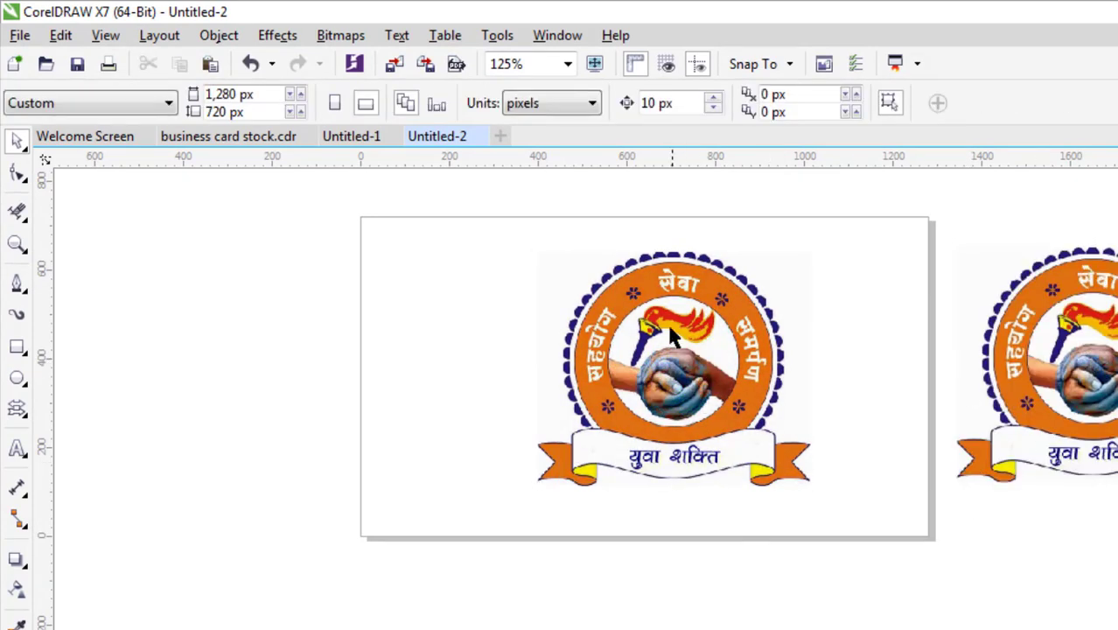
- Convert the original logo on the page to a 300 dpi Black and White (1-bit) bitmap
{"action": "left_click", "coordinate": [670, 331]}
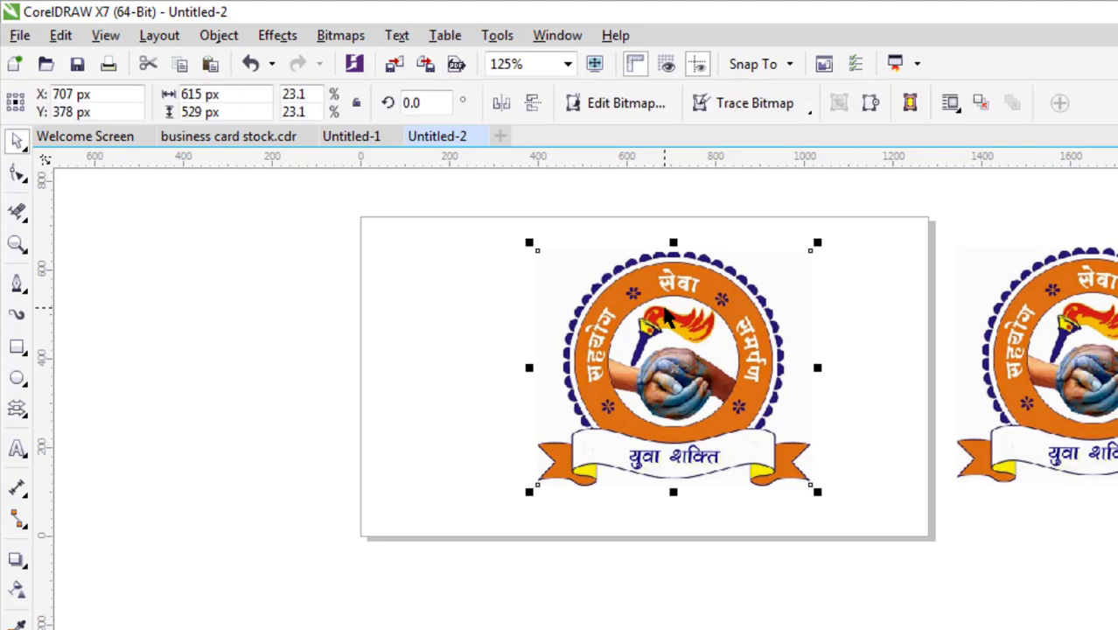
{"action": "left_click", "coordinate": [340, 35]}
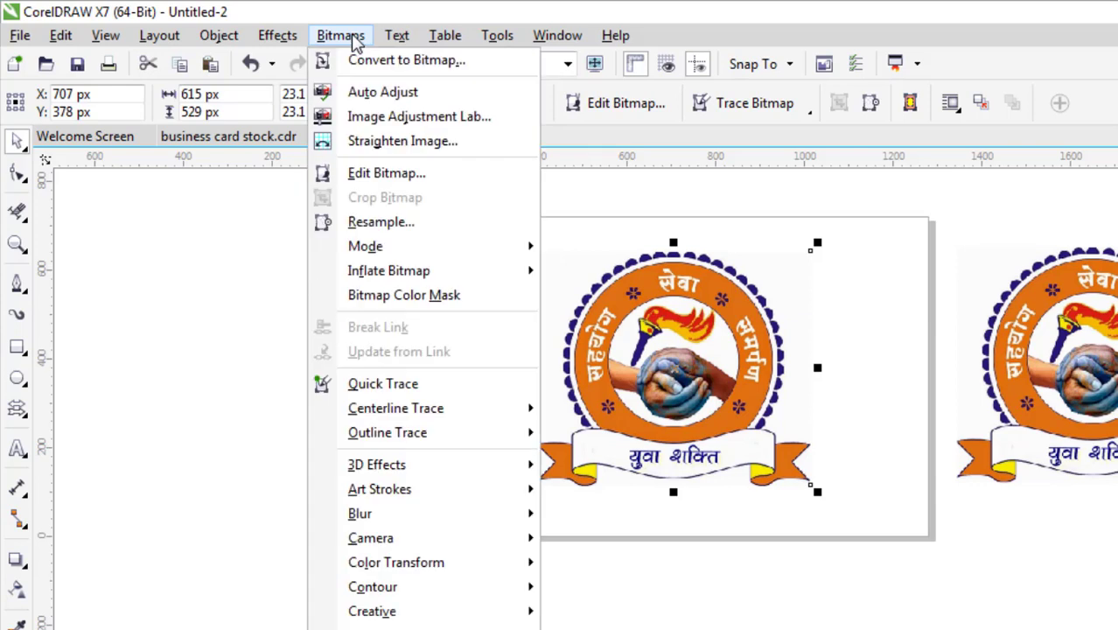
{"action": "left_click", "coordinate": [377, 60]}
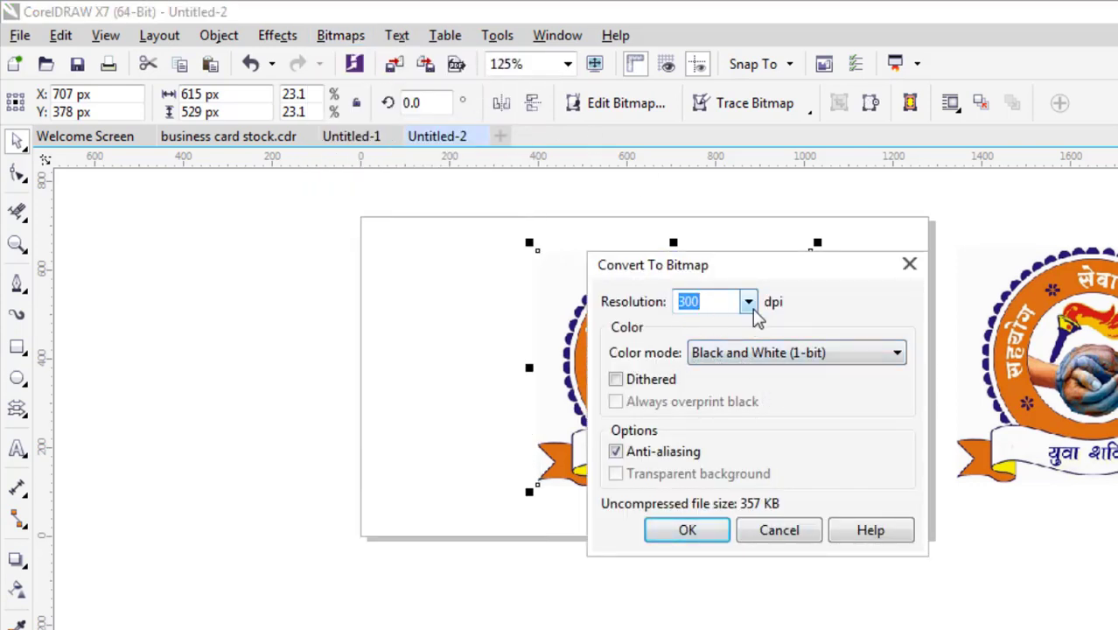
{"action": "left_click", "coordinate": [688, 530]}
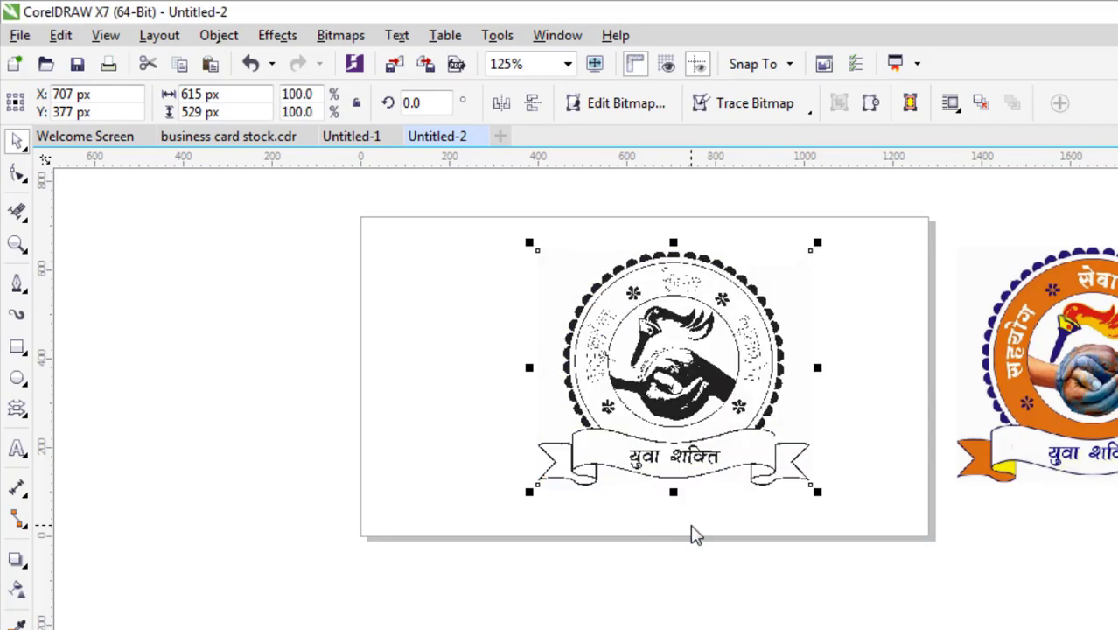
{"action": "left_click", "coordinate": [687, 578]}
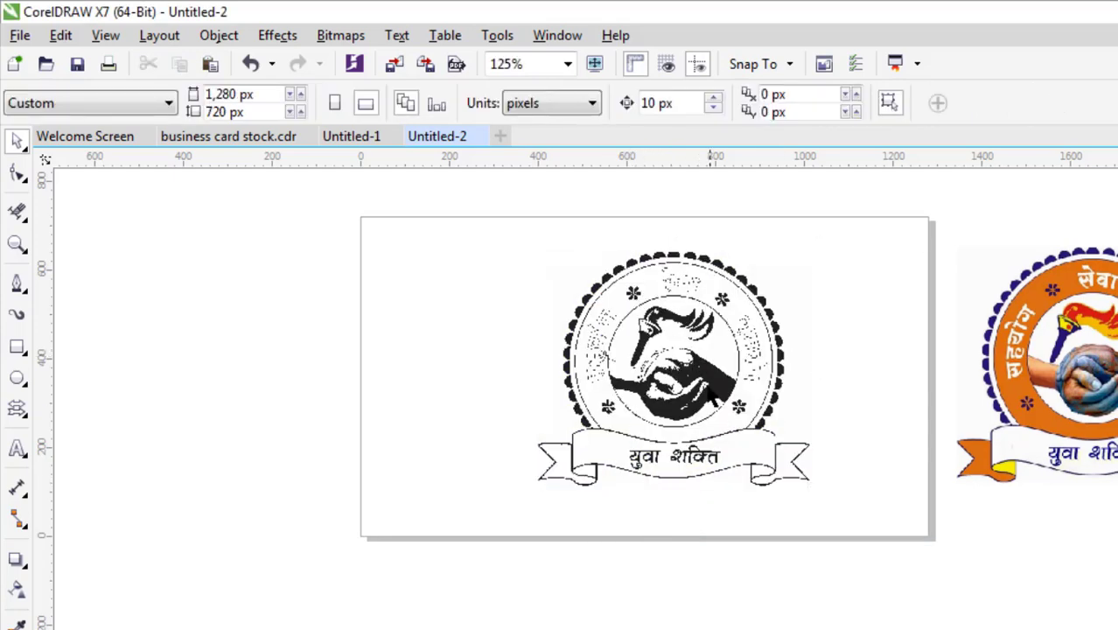
- Move the black-and-white logo off the page to the left and place a copy of the colour logo on the page
{"action": "scroll", "coordinate": [670, 345], "scroll_direction": "up", "scroll_amount": 2}
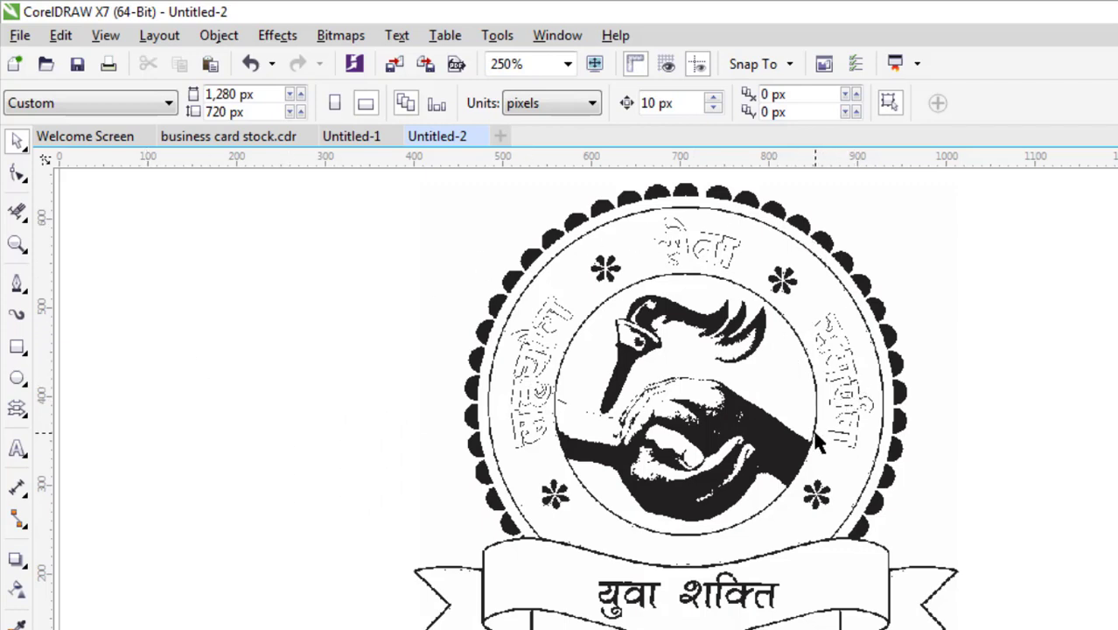
{"action": "scroll", "coordinate": [818, 441], "scroll_direction": "down", "scroll_amount": 3}
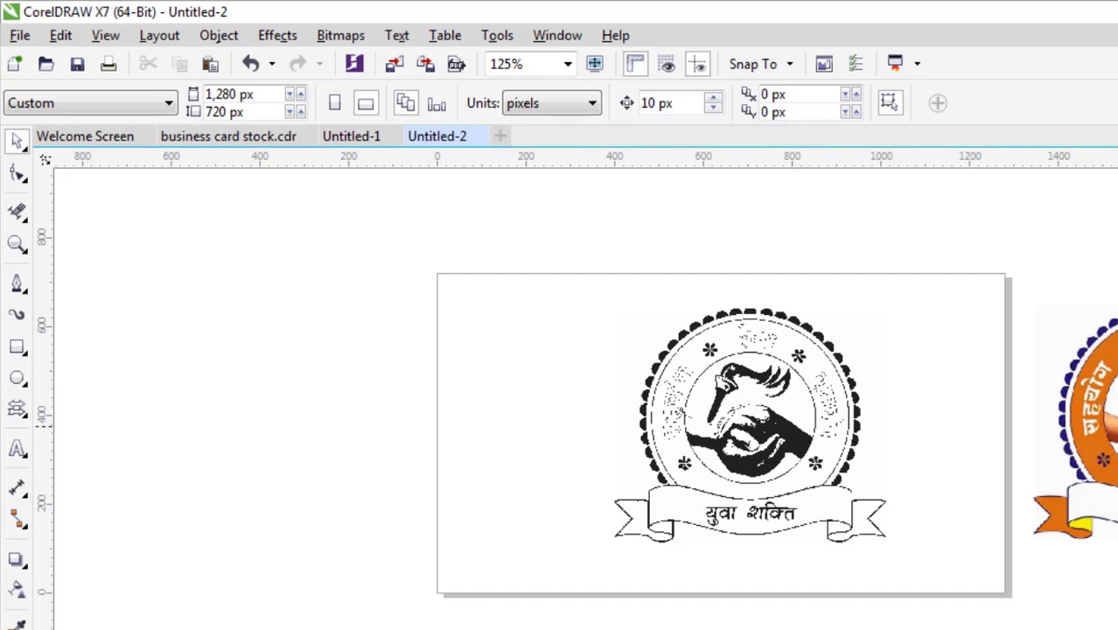
{"action": "left_click", "coordinate": [770, 448]}
{"action": "left_click_drag", "start_coordinate": [770, 448], "coordinate": [296, 451]}
{"action": "left_click_drag", "start_coordinate": [1100, 446], "coordinate": [642, 454]}
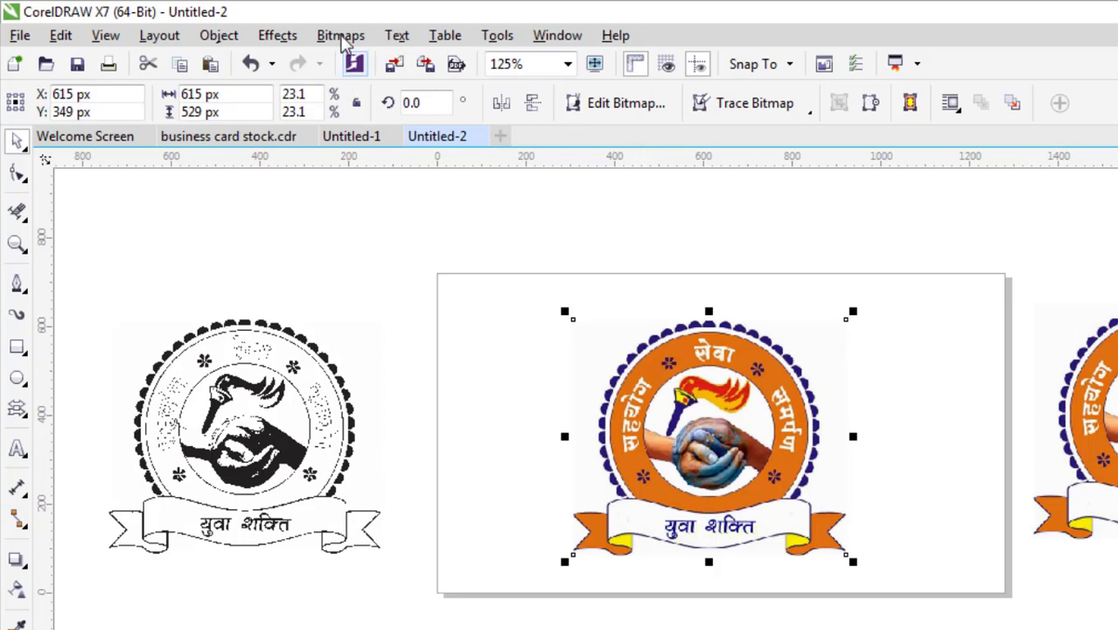
- Auto-adjust the colour logo on the page and darken it with a Tone Curve point at X 161, Y 97
{"action": "left_click", "coordinate": [342, 37]}
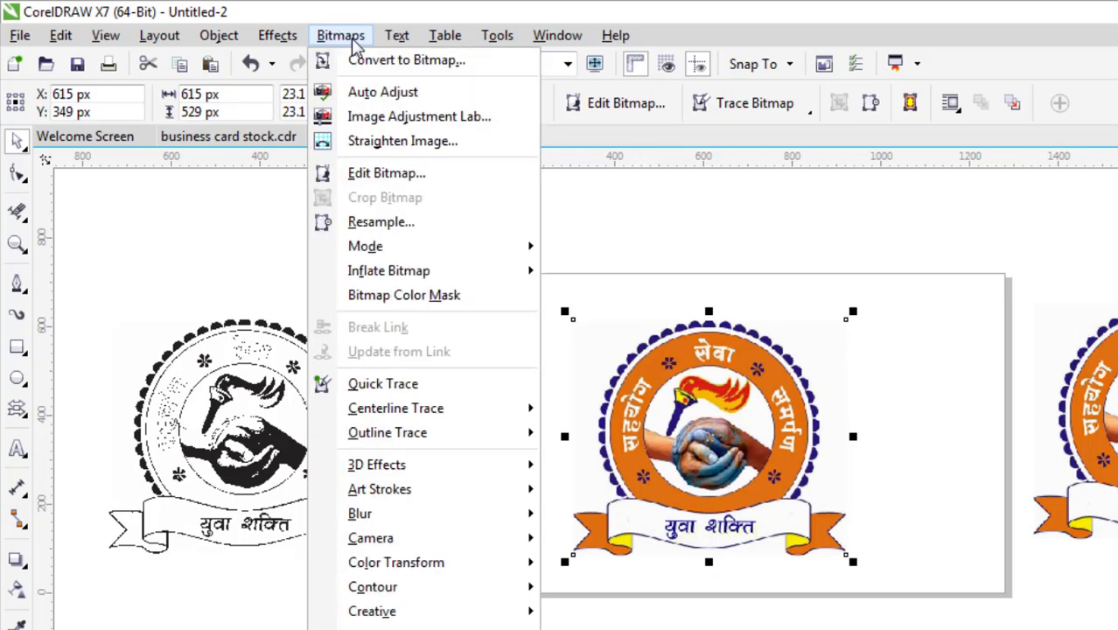
{"action": "left_click", "coordinate": [385, 92]}
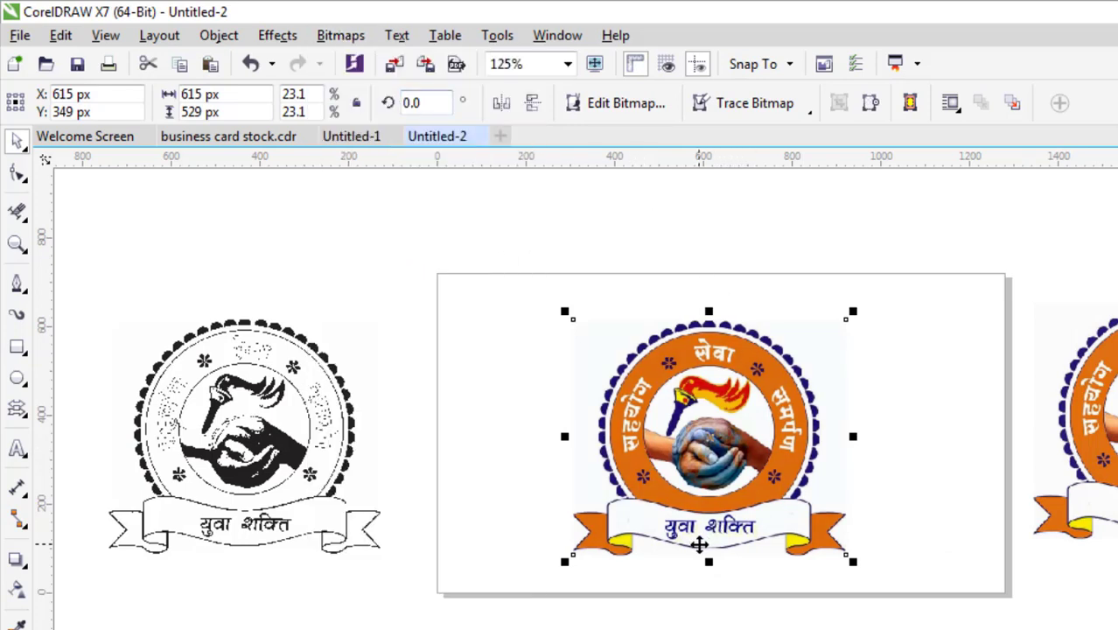
{"action": "left_click", "coordinate": [278, 35]}
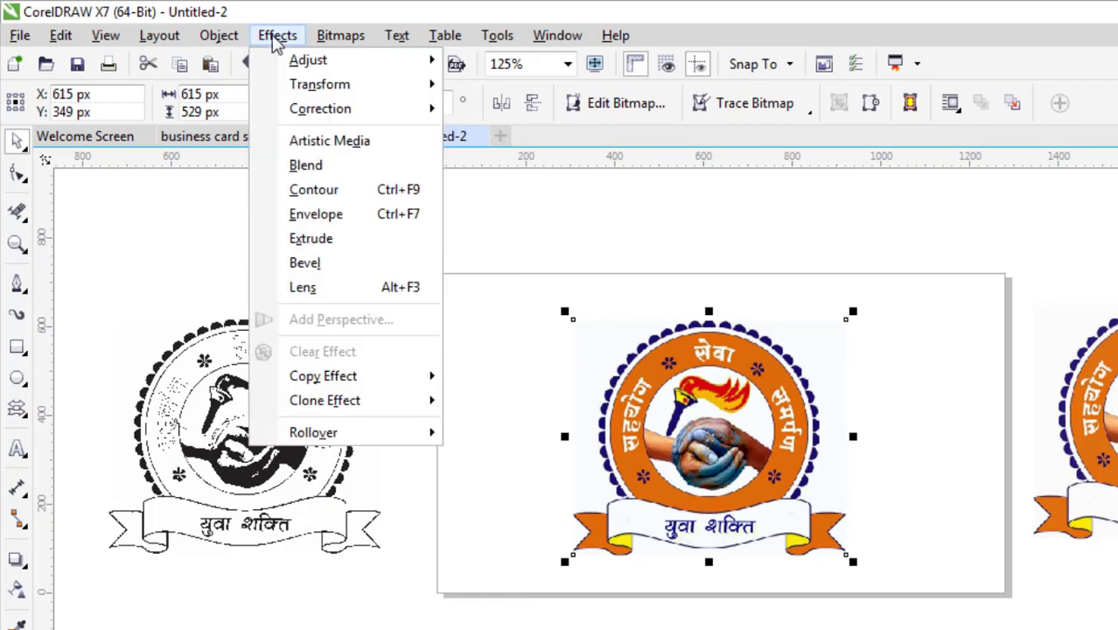
{"action": "mouse_move", "coordinate": [295, 68]}
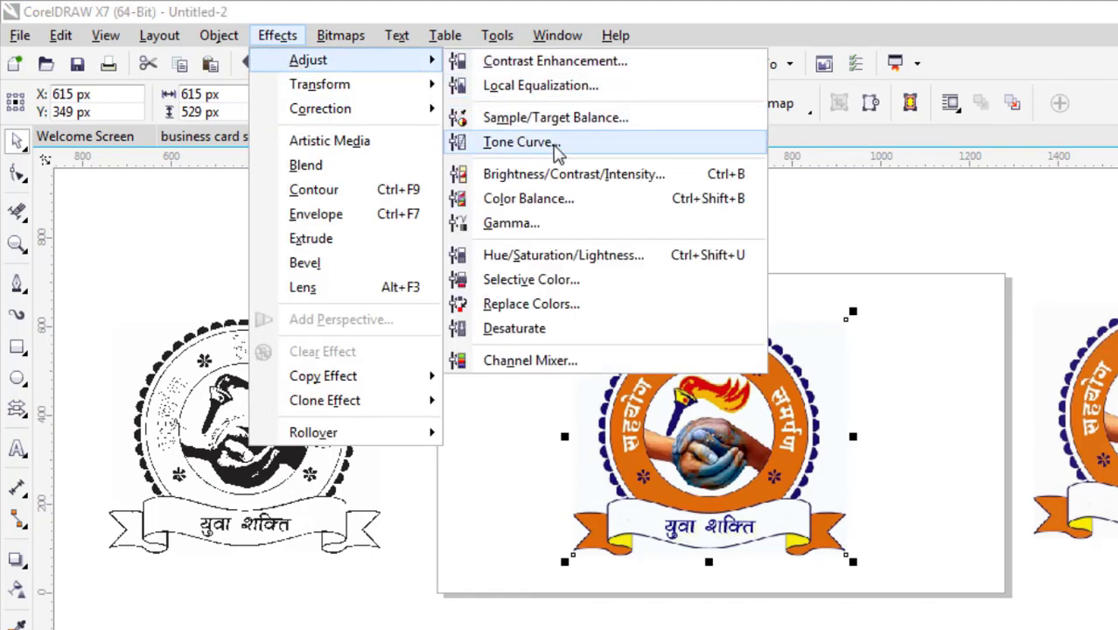
{"action": "left_click", "coordinate": [557, 151]}
{"action": "left_click_drag", "start_coordinate": [637, 155], "coordinate": [986, 155]}
{"action": "left_click_drag", "start_coordinate": [989, 351], "coordinate": [1016, 401]}
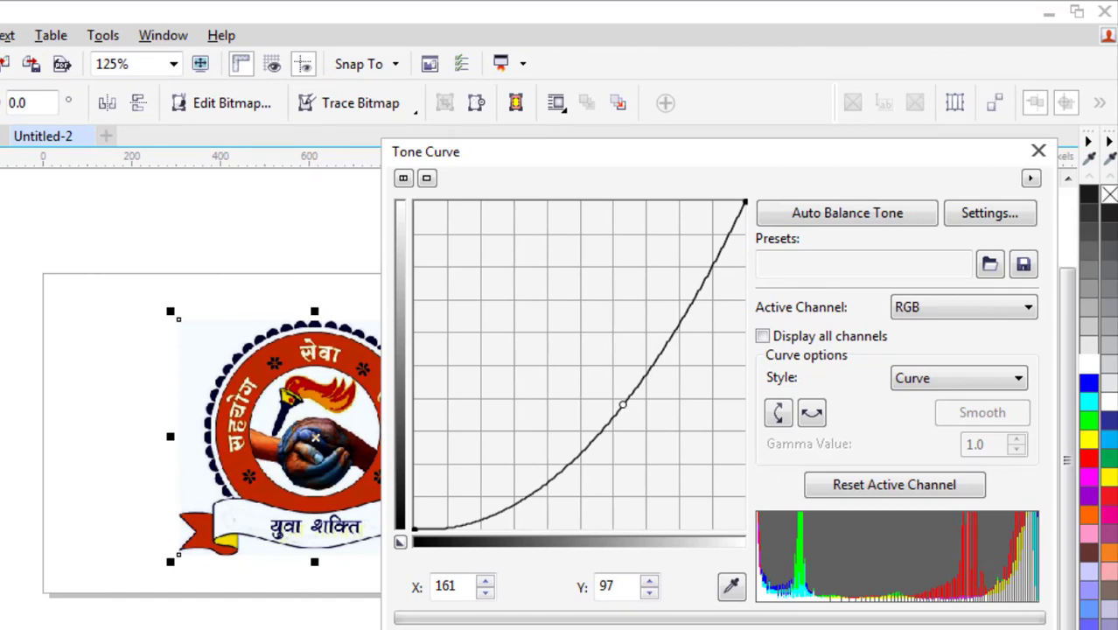
{"action": "key", "text": "Return"}
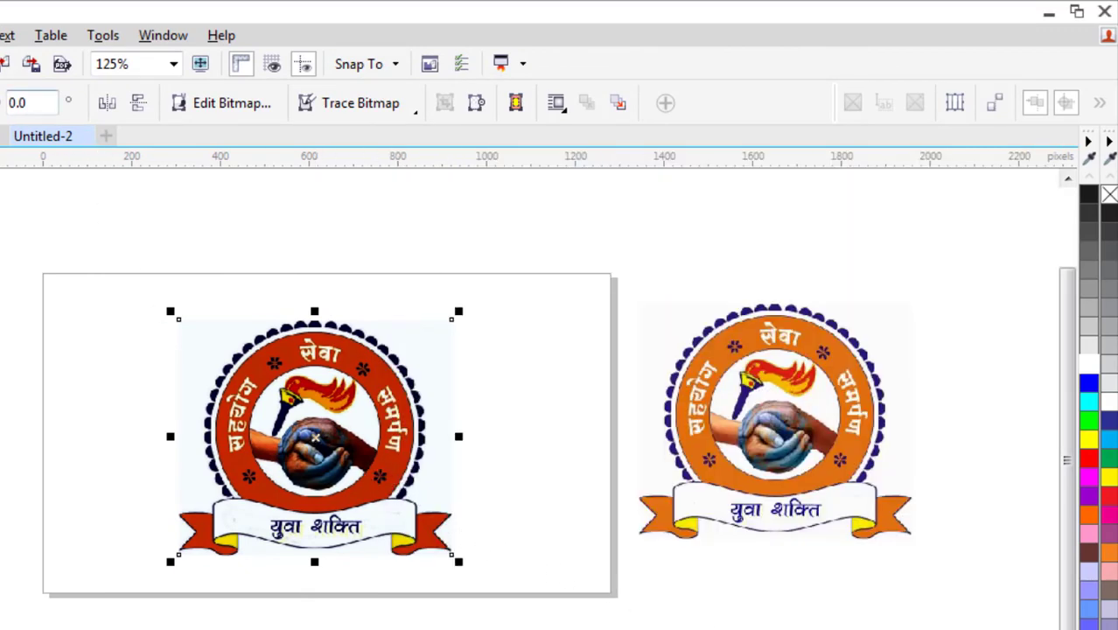
- Auto-adjust the darkened logo again and convert it to a 300 dpi Black and White (1-bit) bitmap
{"action": "left_click", "coordinate": [0, 35]}
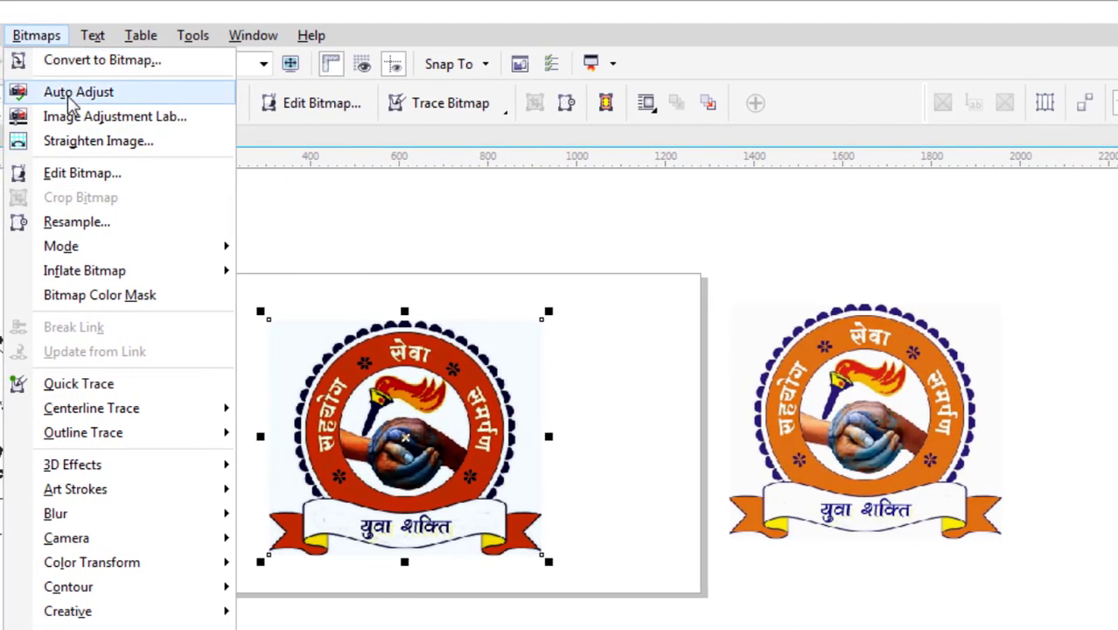
{"action": "left_click", "coordinate": [69, 101]}
{"action": "left_click", "coordinate": [36, 35]}
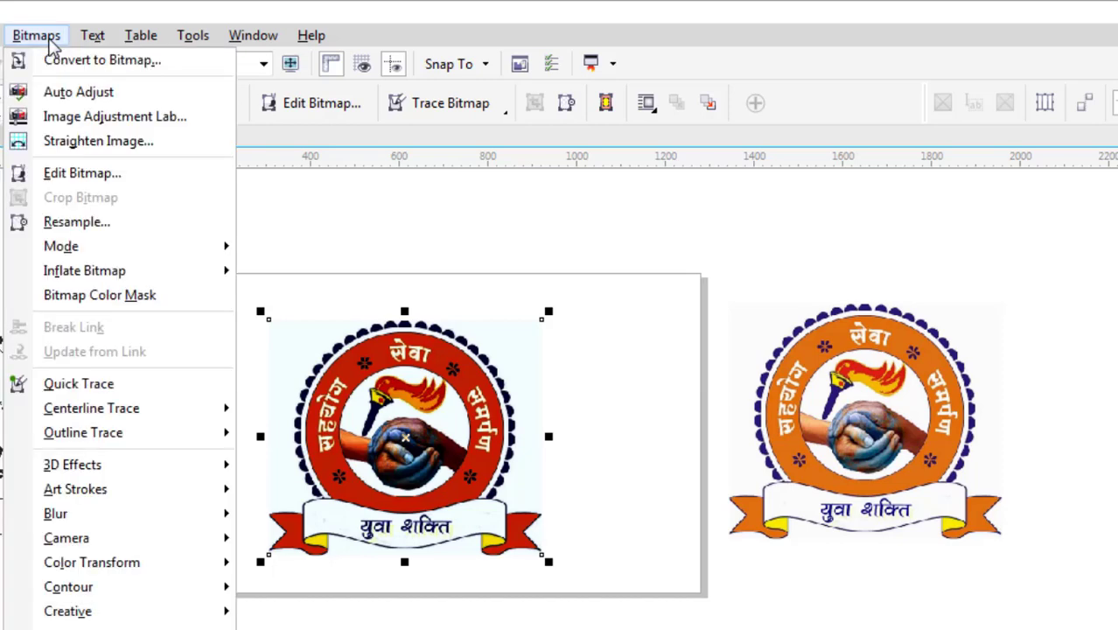
{"action": "left_click", "coordinate": [77, 61]}
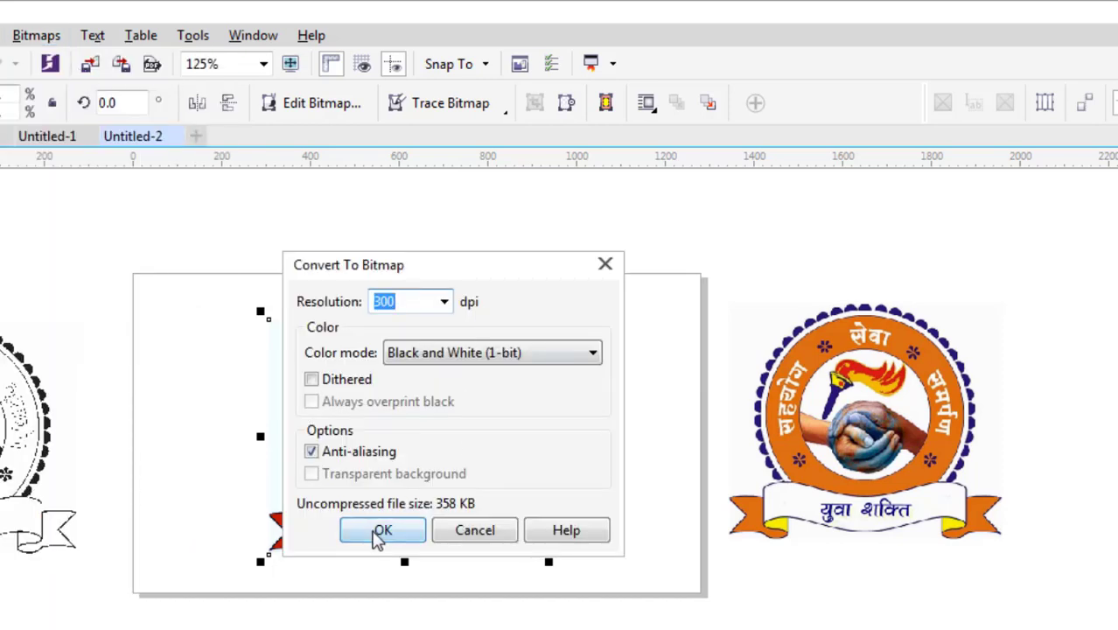
{"action": "left_click", "coordinate": [380, 531]}
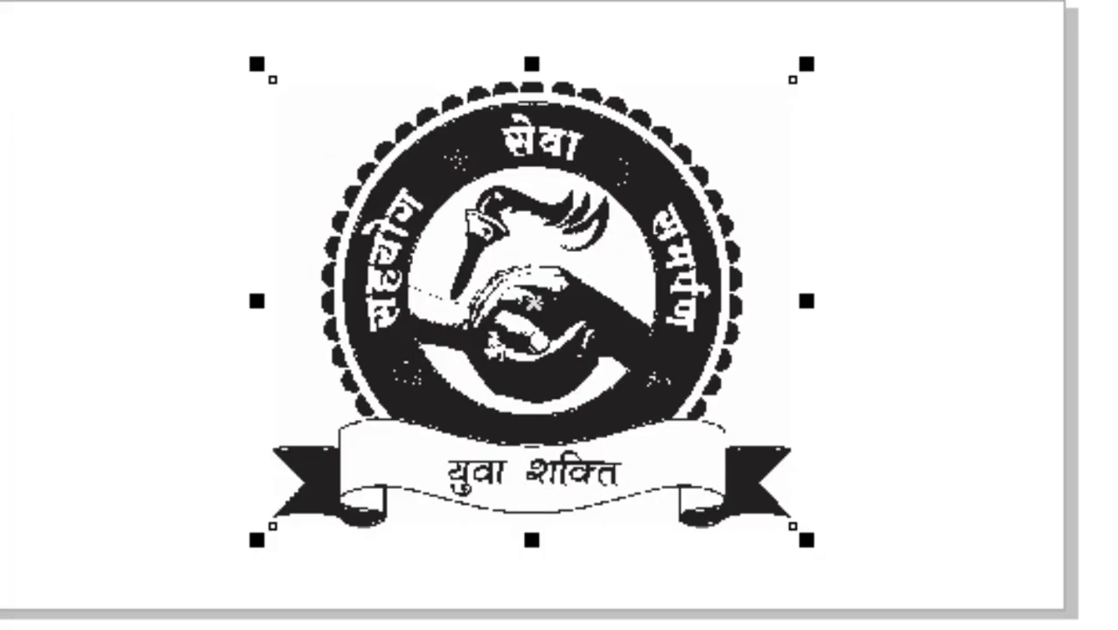
- Trace the new black-and-white logo bitmap into vector curves with the background removed
{"action": "left_click", "coordinate": [137, 14]}
{"action": "mouse_move", "coordinate": [161, 111]}
{"action": "left_click", "coordinate": [369, 110]}
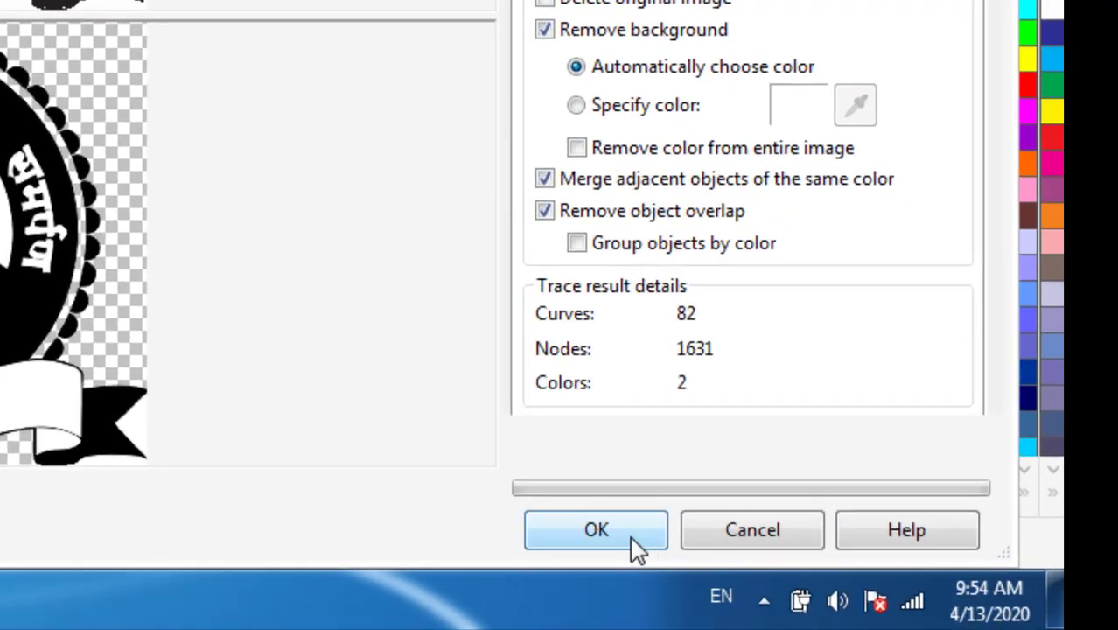
{"action": "left_click", "coordinate": [597, 530]}
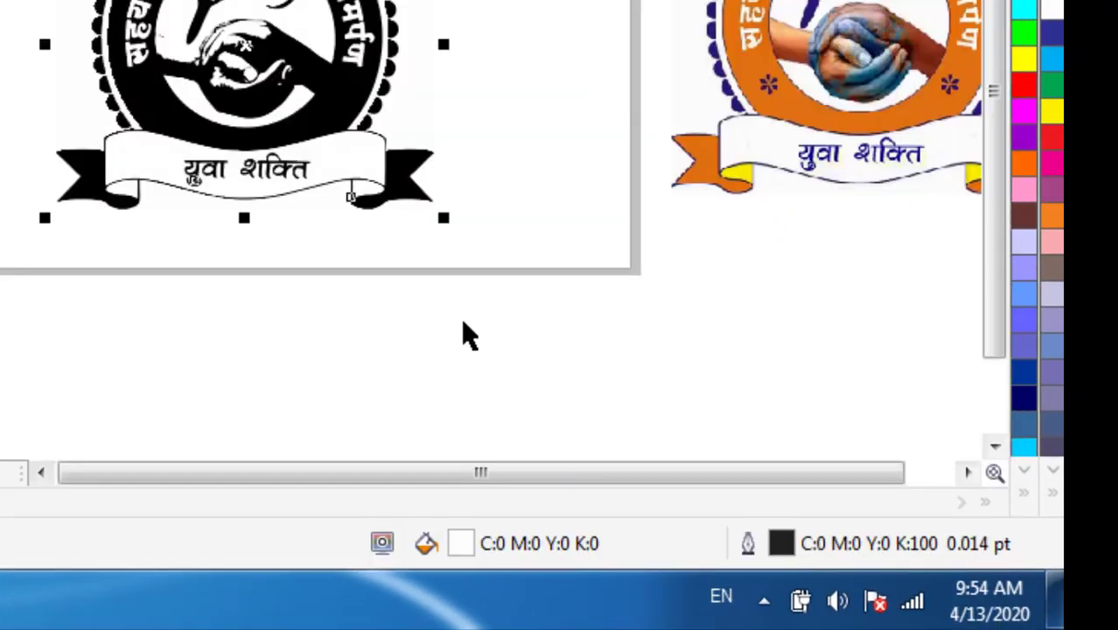
- Move the source bitmap out from under the traced logo and place the trace back on the page
{"action": "mouse_move", "coordinate": [262, 74]}
{"action": "left_mouse_down"}
{"action": "mouse_move", "coordinate": [50, 92]}
{"action": "mouse_move", "coordinate": [70, 114]}
{"action": "left_mouse_up"}
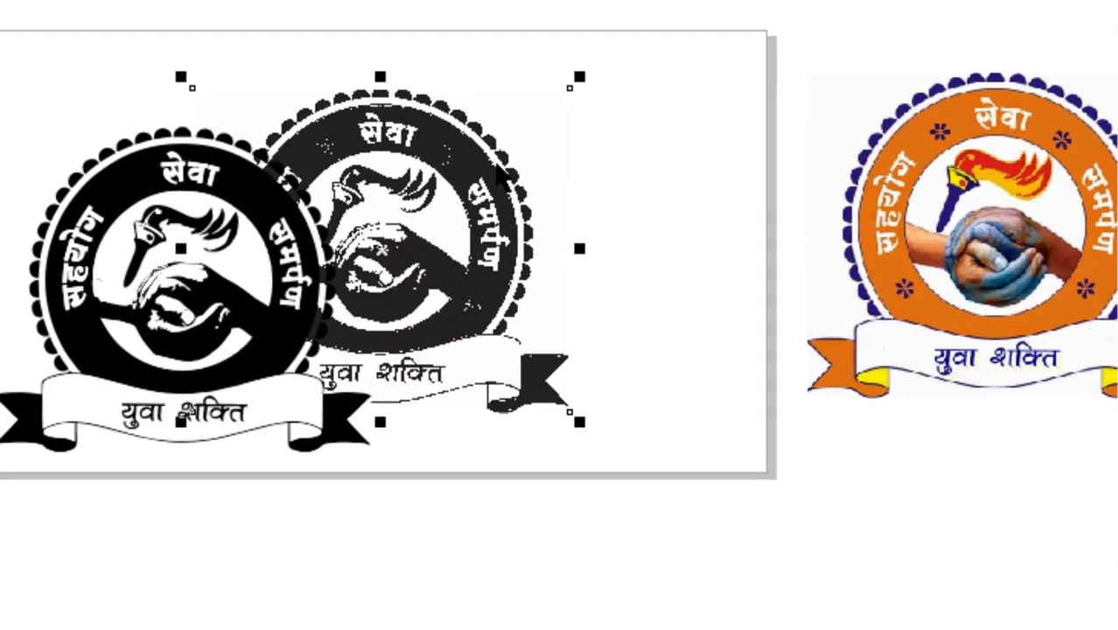
{"action": "left_click_drag", "start_coordinate": [412, 237], "coordinate": [187, 238]}
{"action": "left_click_drag", "start_coordinate": [215, 308], "coordinate": [428, 255]}
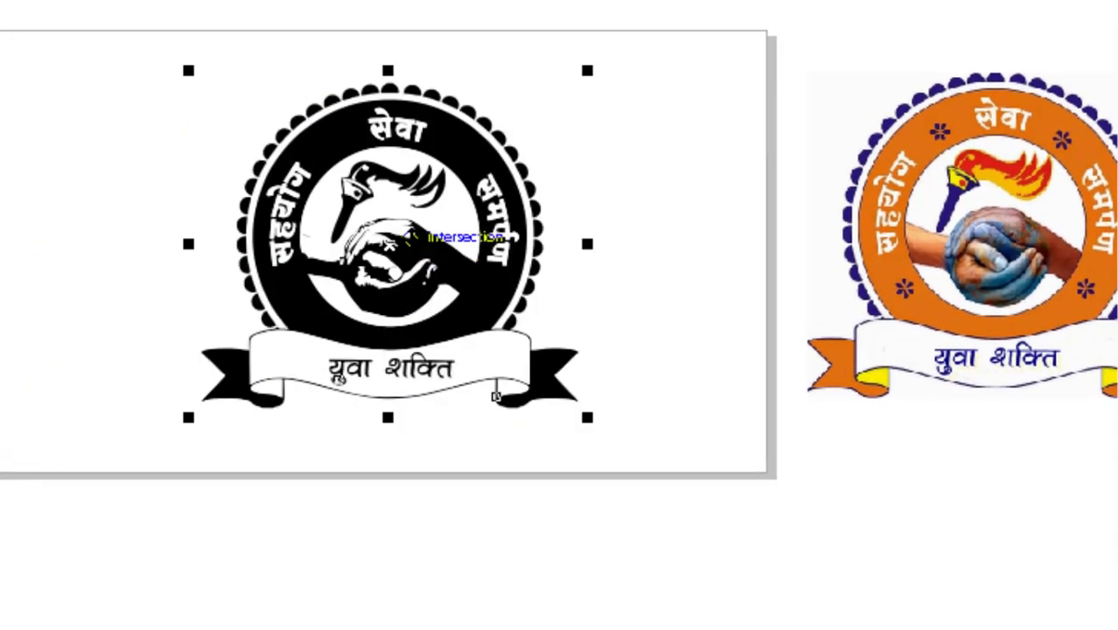
- Ungroup the traced logo into separate objects and clear the selection
{"action": "right_click", "coordinate": [404, 240]}
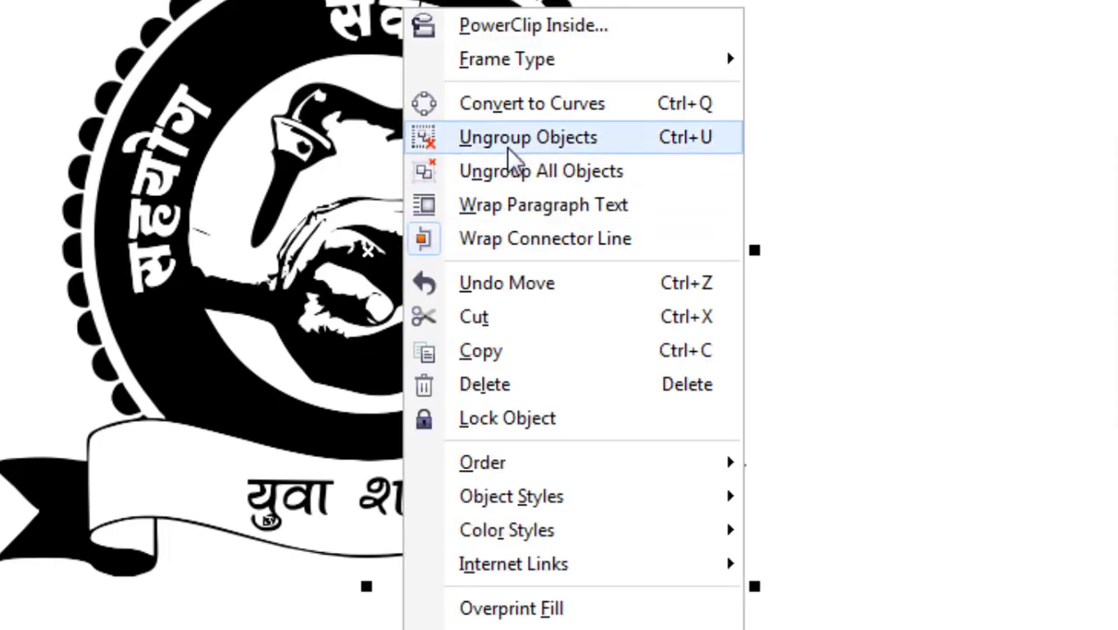
{"action": "left_click", "coordinate": [509, 147]}
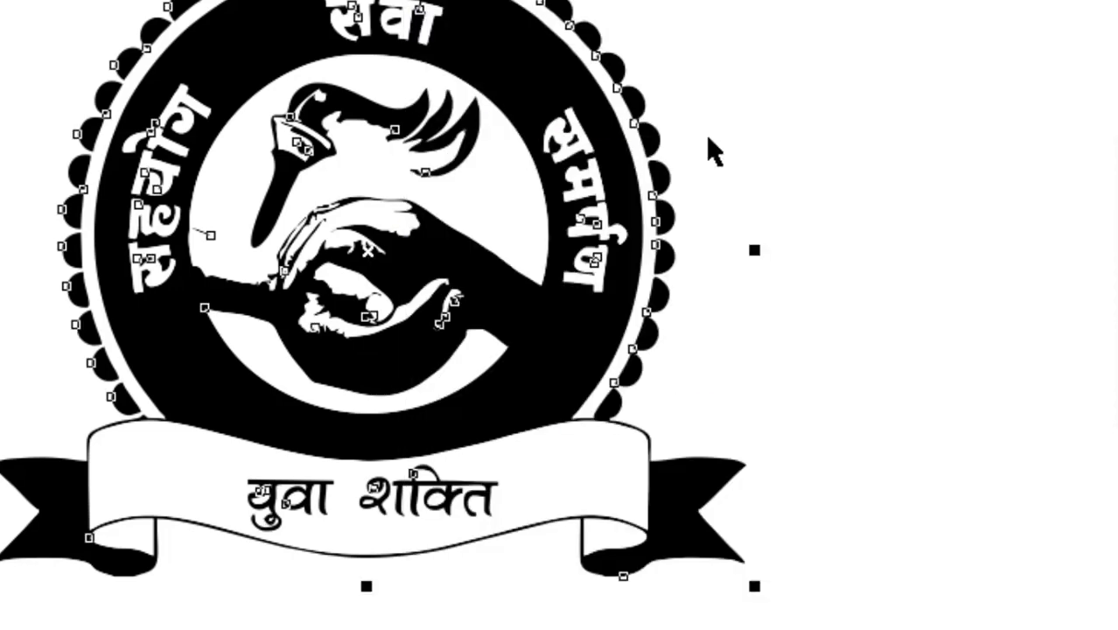
{"action": "left_click", "coordinate": [861, 99]}
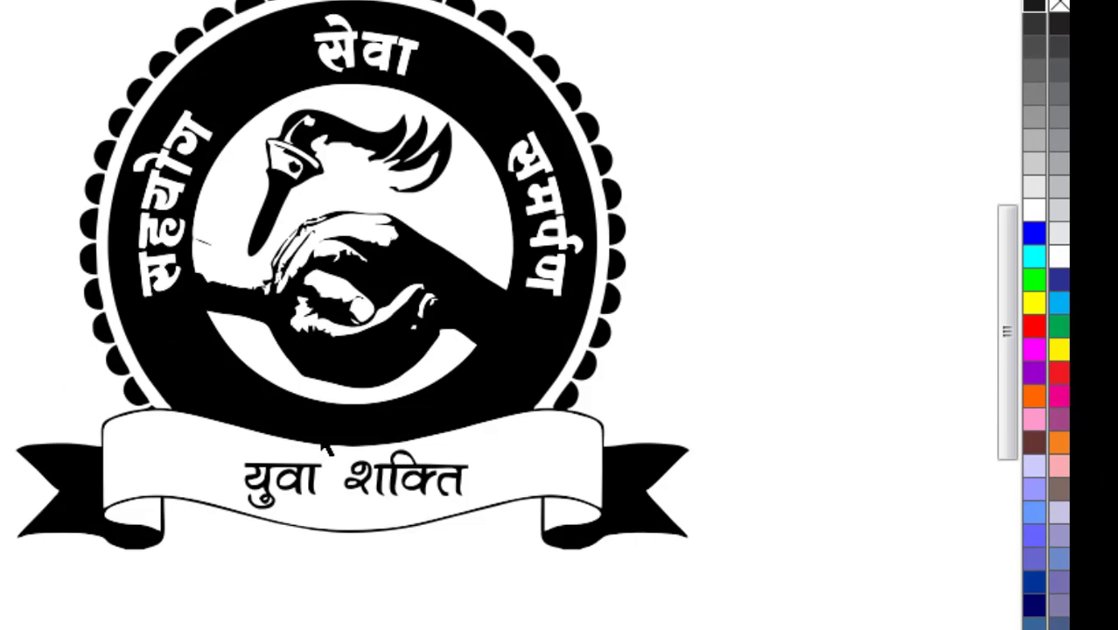
- Select the white letters of सहयोग, सेवा and समर्पण in the ring and move them to the empty area left of the emblem
{"action": "scroll", "coordinate": [394, 40], "scroll_direction": "up", "scroll_amount": 3}
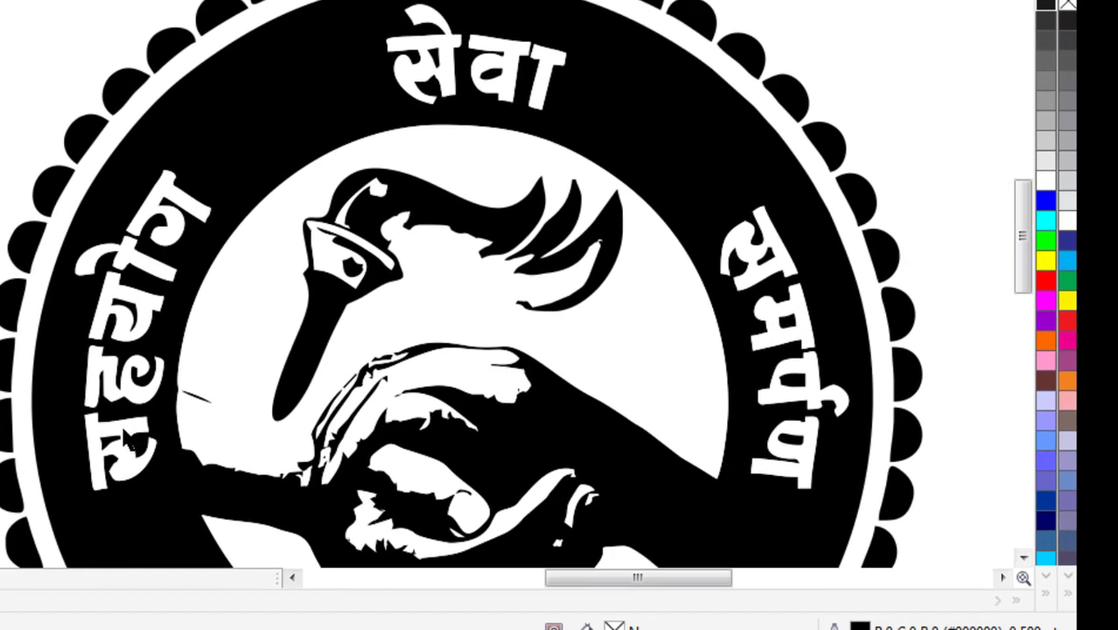
{"action": "left_click", "coordinate": [118, 463]}
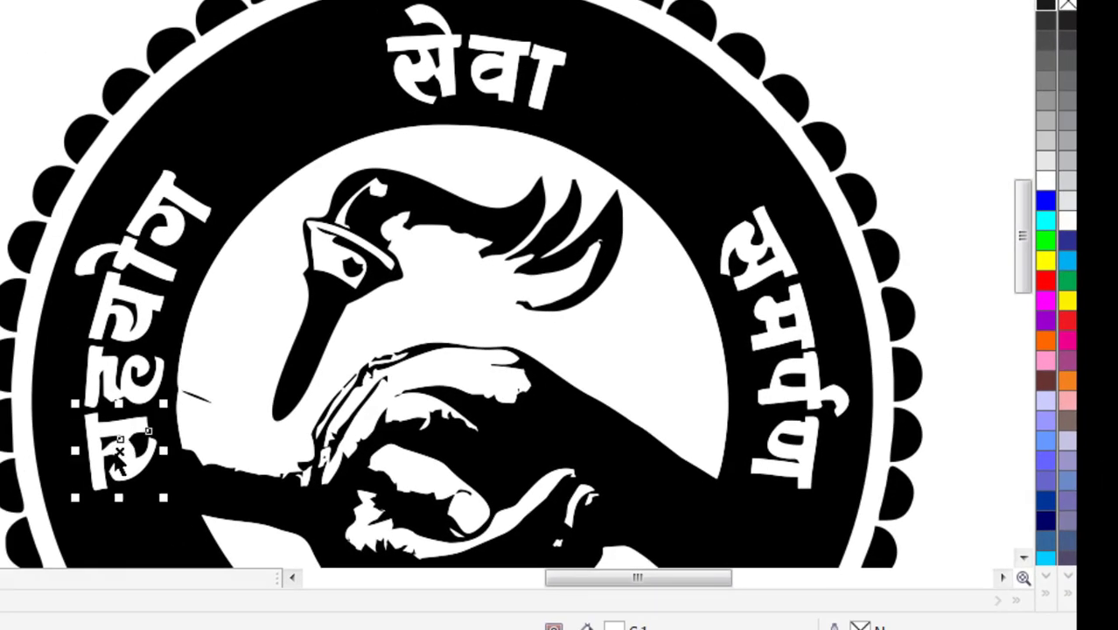
{"action": "left_click", "coordinate": [101, 371], "text": "shift"}
{"action": "left_click", "coordinate": [127, 267], "text": "shift"}
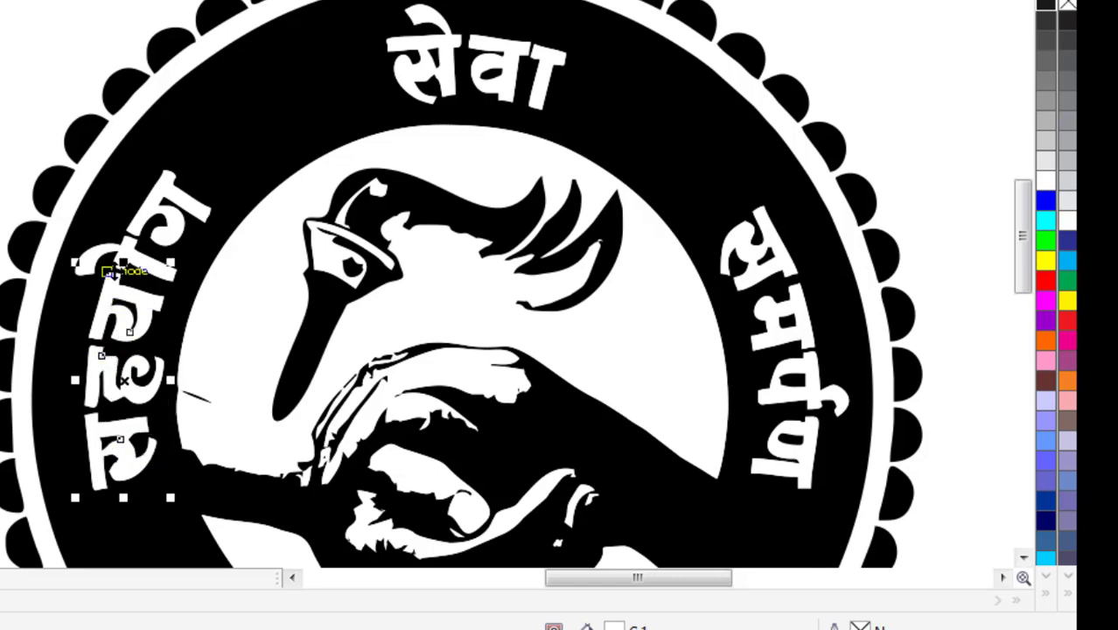
{"action": "left_click", "coordinate": [154, 203], "text": "shift"}
{"action": "left_click", "coordinate": [427, 69], "text": "shift"}
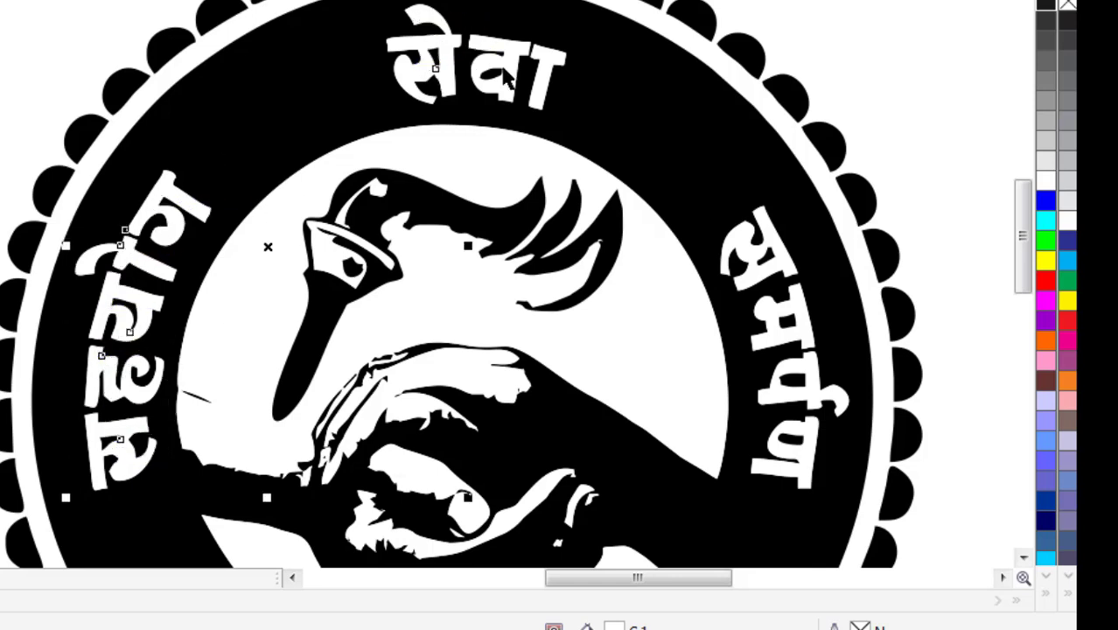
{"action": "left_click", "coordinate": [760, 254], "text": "shift"}
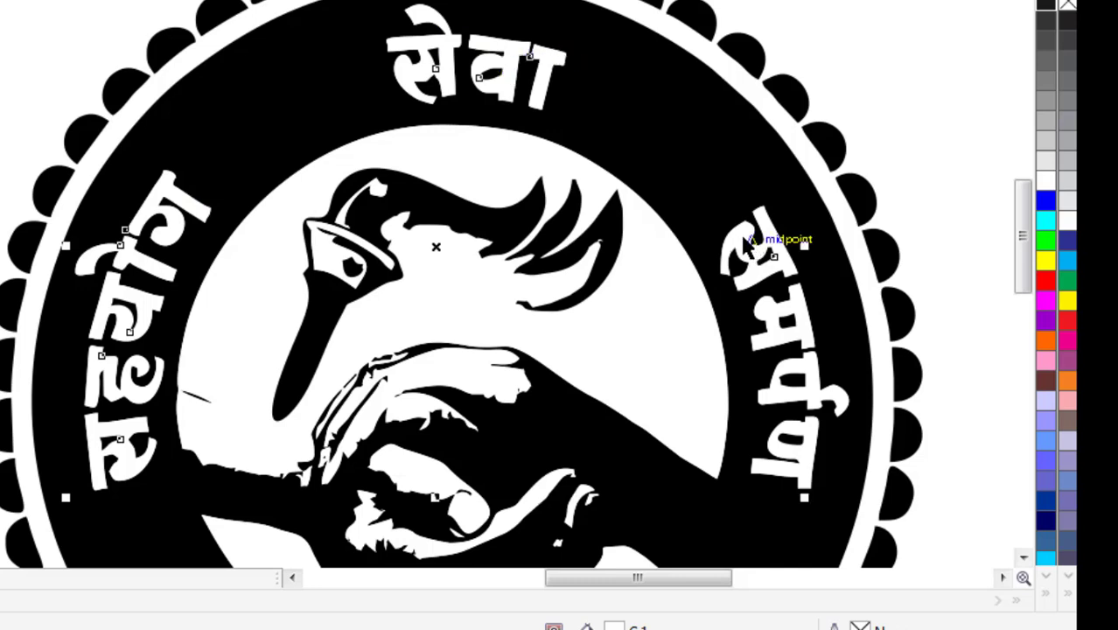
{"action": "left_click", "coordinate": [823, 399], "text": "shift"}
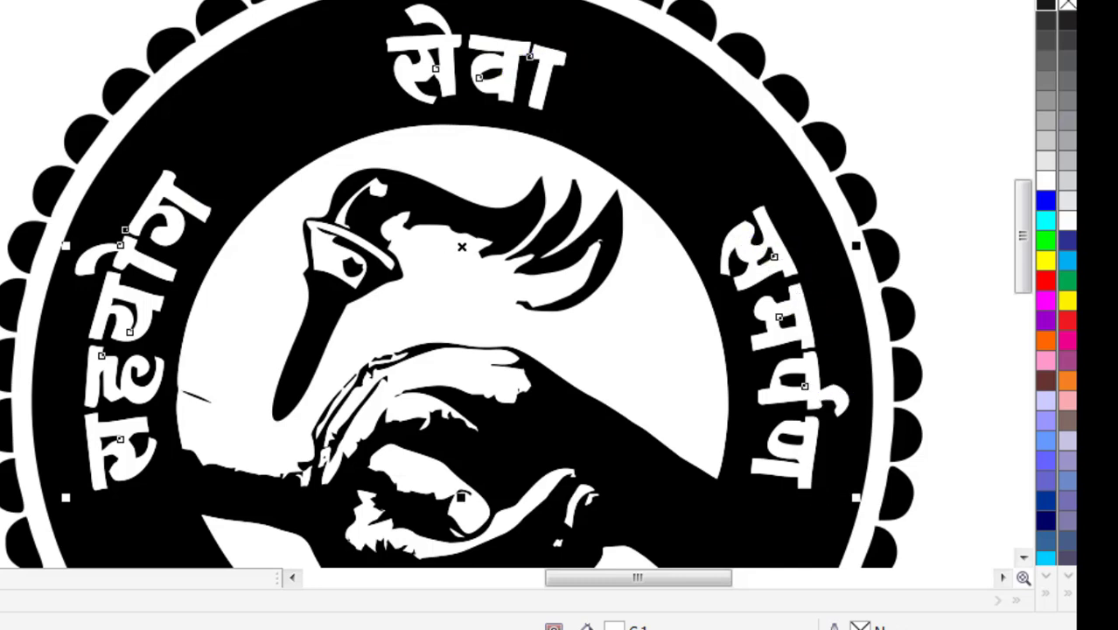
{"action": "scroll", "coordinate": [589, 335], "scroll_direction": "down", "scroll_amount": 2}
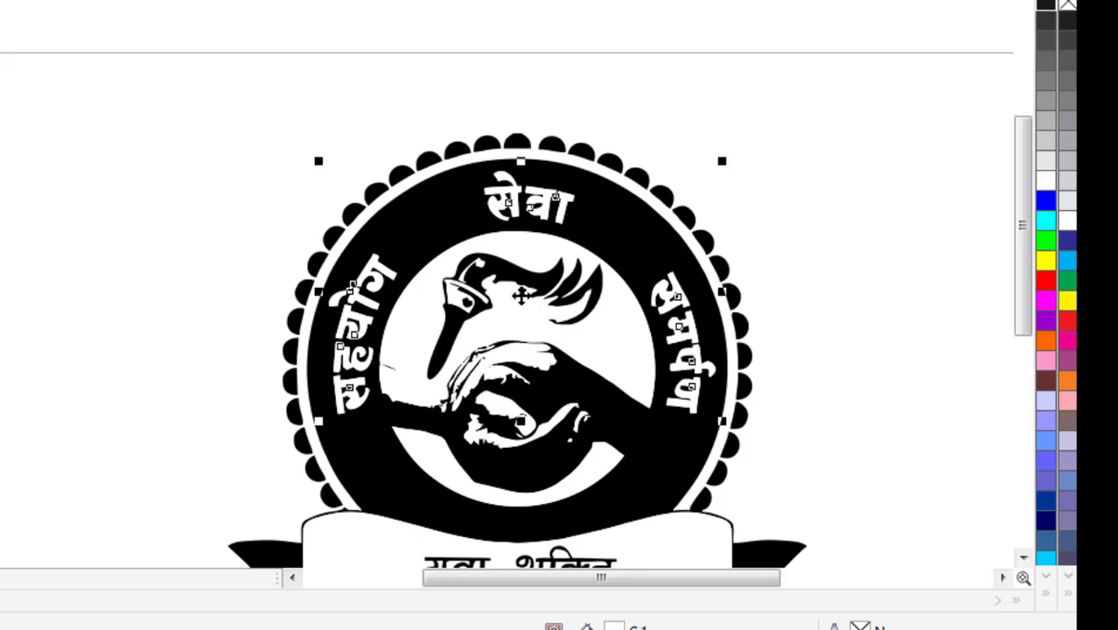
{"action": "left_click_drag", "start_coordinate": [521, 298], "coordinate": [66, 210]}
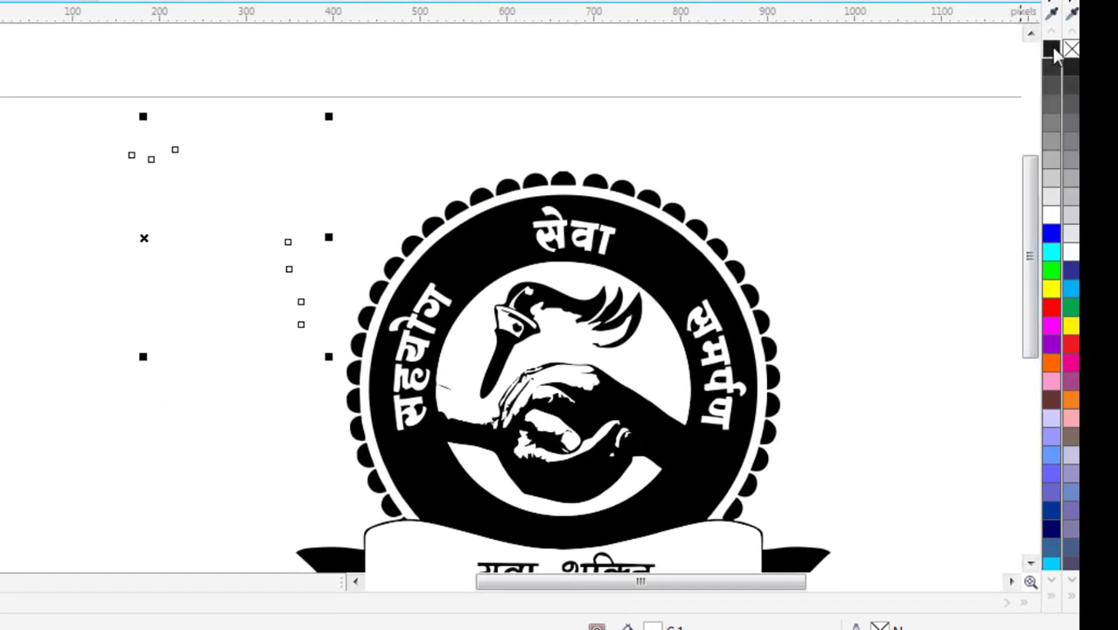
- Fill the separated सहयोग, सेवा and समर्पण letters with black and clear the selection
{"action": "left_click", "coordinate": [1053, 50]}
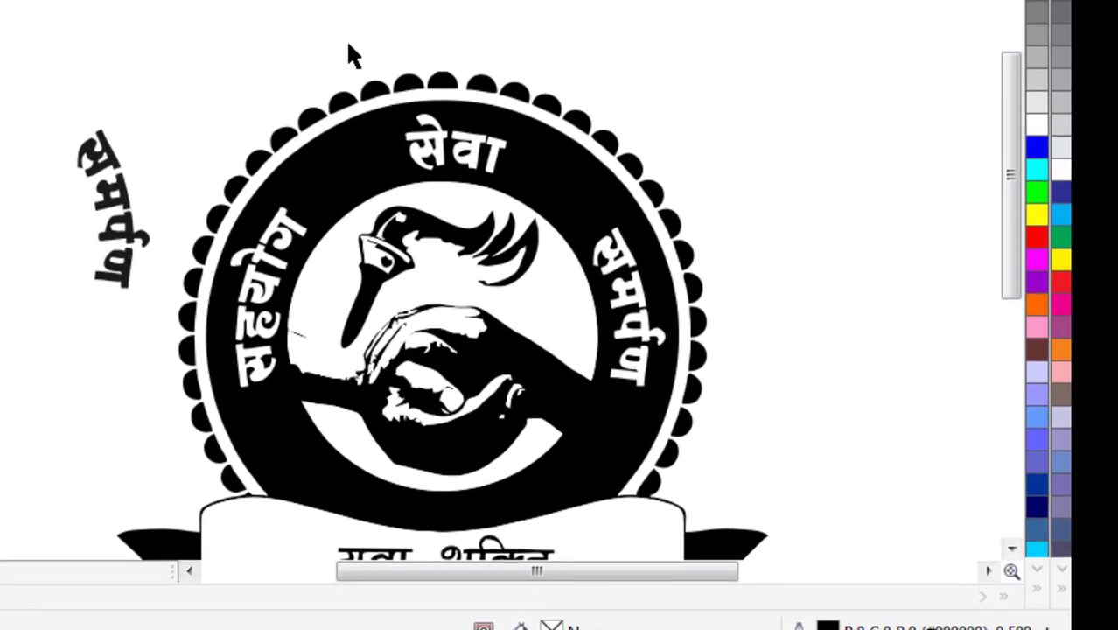
{"action": "left_click", "coordinate": [505, 141]}
{"action": "scroll", "coordinate": [273, 150], "scroll_direction": "down", "scroll_amount": 2}
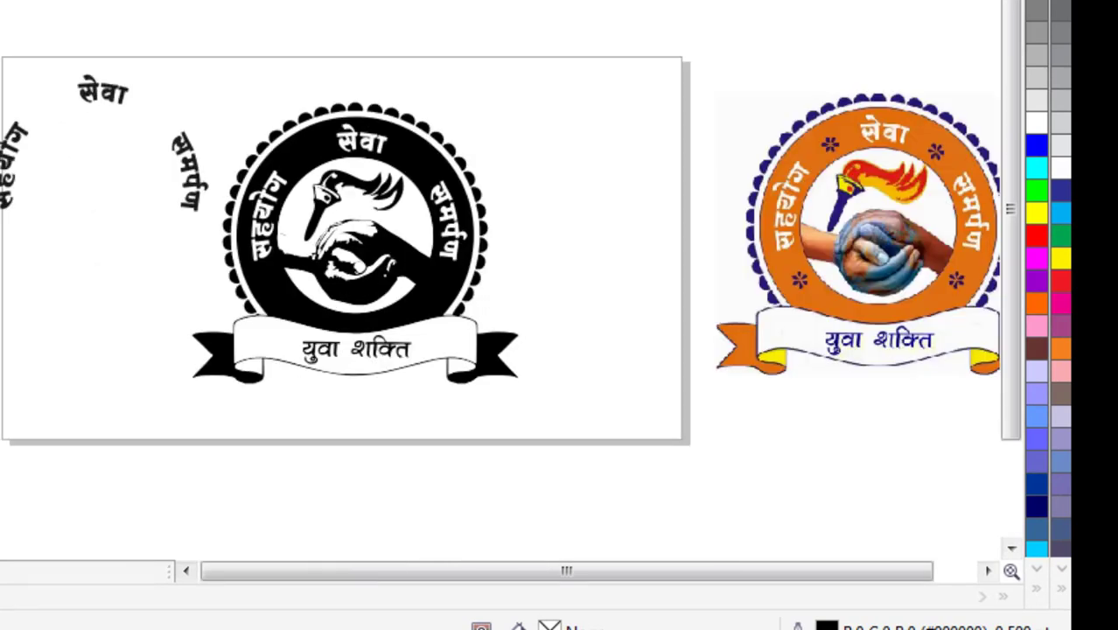
- Trace the black-and-white line version of the emblem with a Line art Outline Trace, removing the background
{"action": "scroll", "coordinate": [502, 281], "scroll_direction": "up", "scroll_amount": 2}
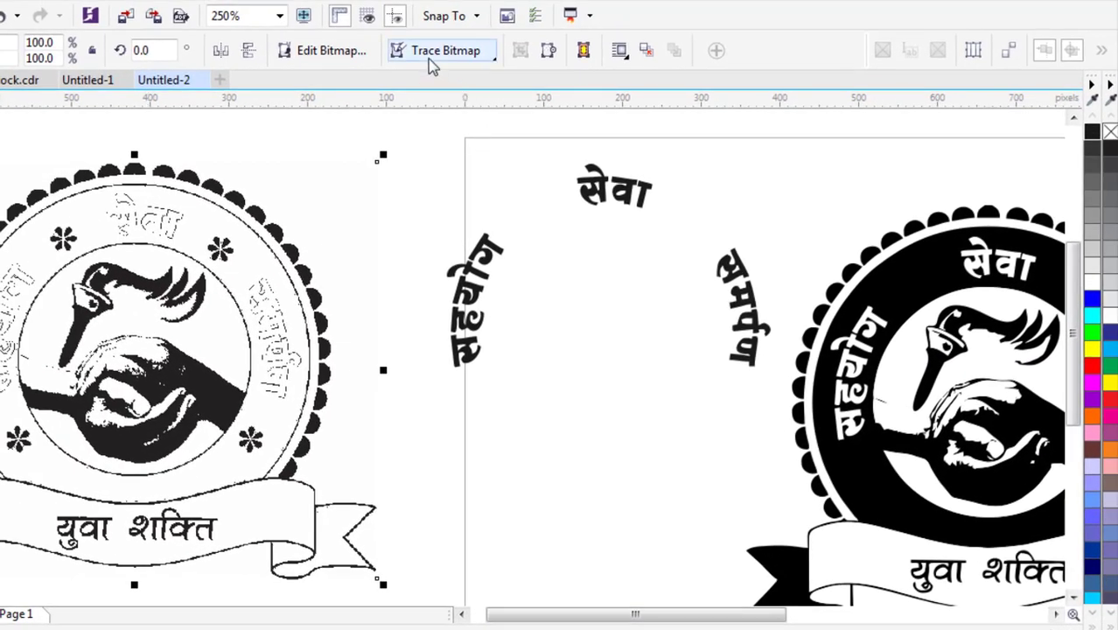
{"action": "left_click", "coordinate": [429, 52]}
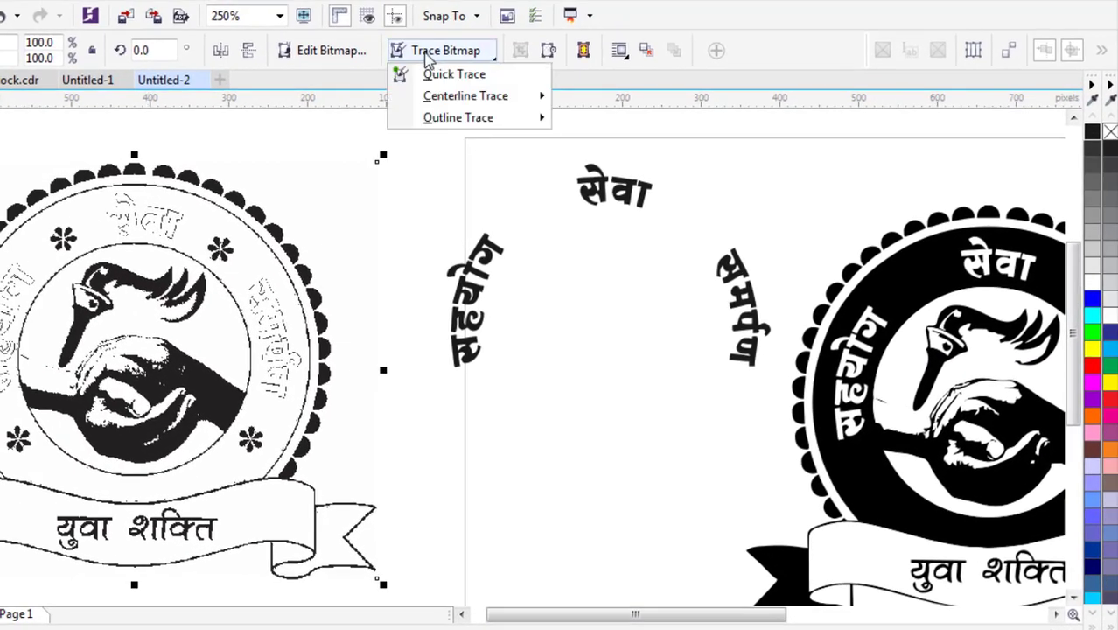
{"action": "mouse_move", "coordinate": [446, 119]}
{"action": "left_click", "coordinate": [589, 117]}
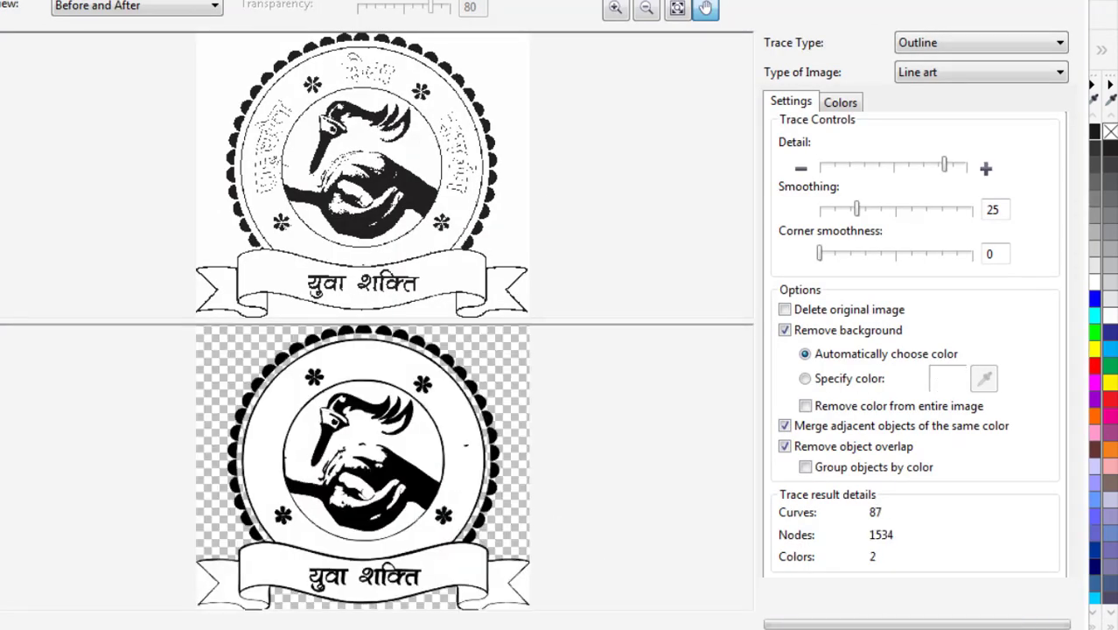
{"action": "key", "text": "Return"}
- Move the new trace off its source bitmap, delete that bitmap and put the trace back beside the page
{"action": "scroll", "coordinate": [544, 534], "scroll_direction": "down", "scroll_amount": 2}
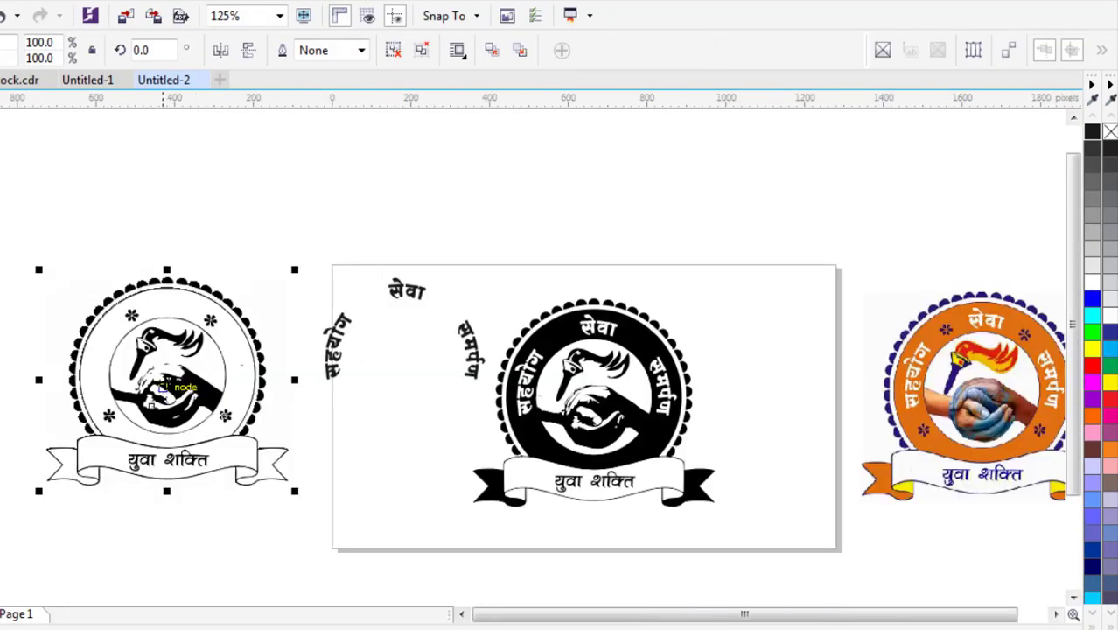
{"action": "left_click_drag", "start_coordinate": [167, 380], "coordinate": [191, 487]}
{"action": "left_click_drag", "start_coordinate": [245, 368], "coordinate": [12, 284]}
{"action": "key", "text": "Delete"}
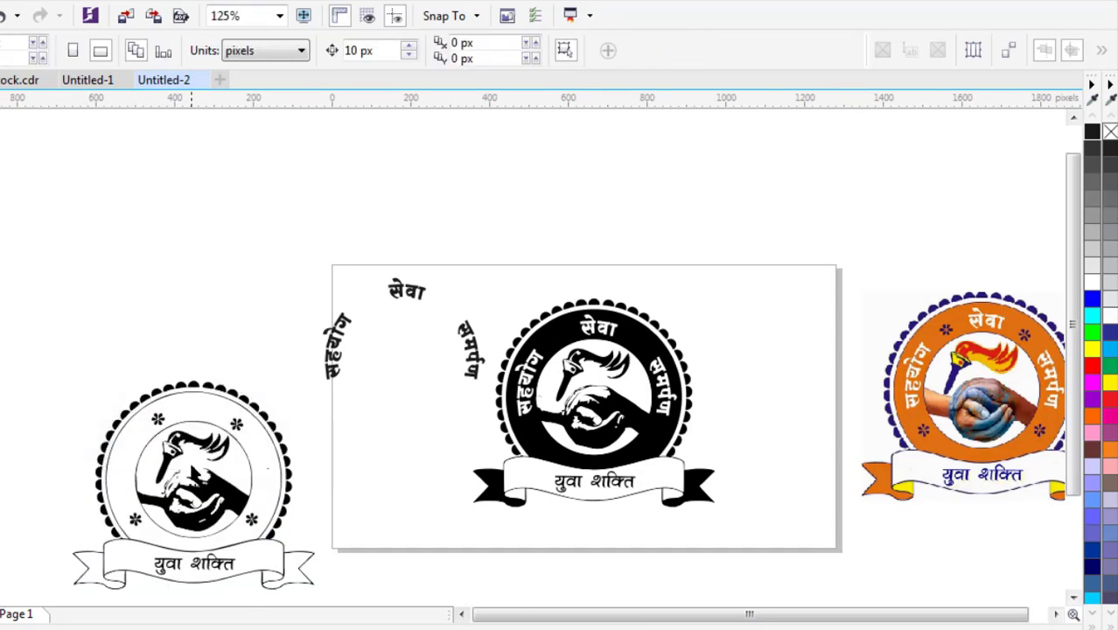
{"action": "left_click_drag", "start_coordinate": [187, 457], "coordinate": [181, 355]}
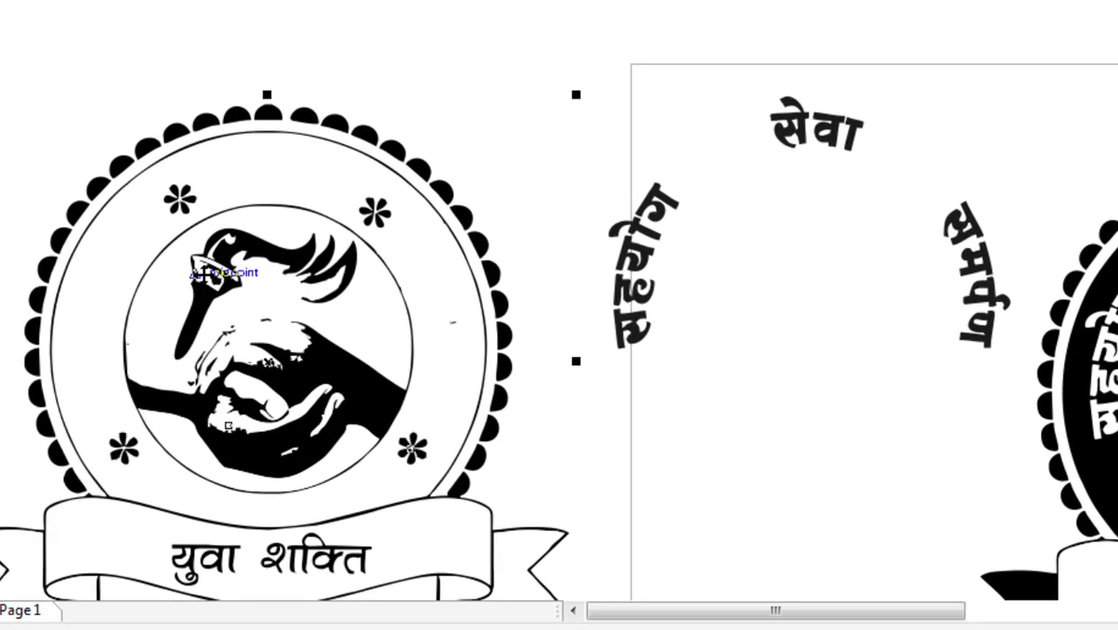
- Ungroup the newly traced line-art logo into separate objects
{"action": "right_click", "coordinate": [203, 273]}
{"action": "left_click", "coordinate": [111, 44]}
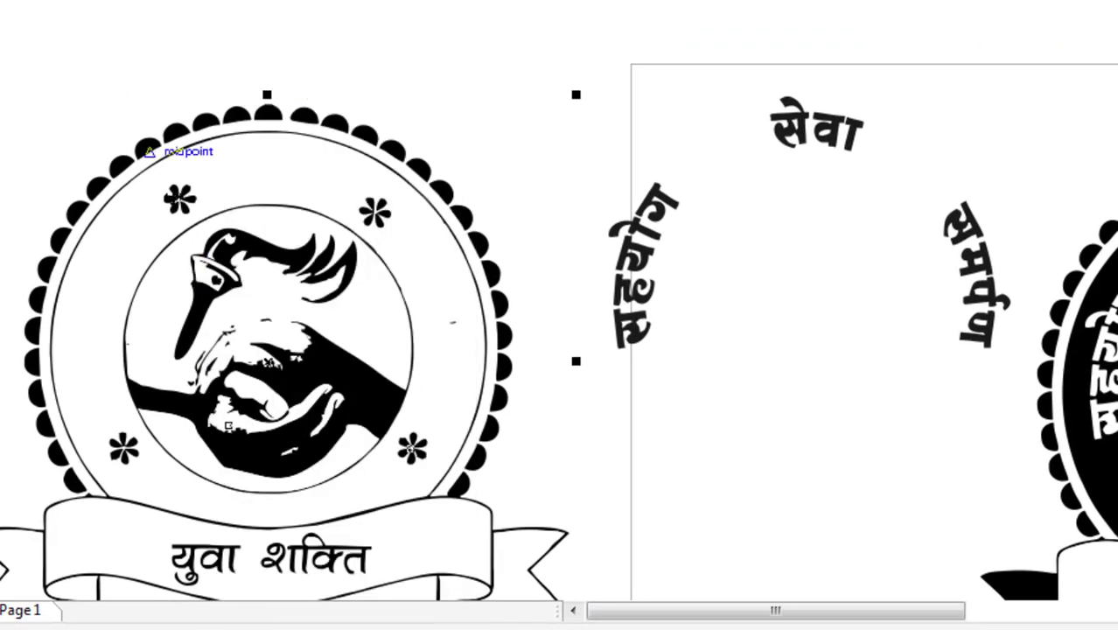
{"action": "right_click", "coordinate": [214, 315]}
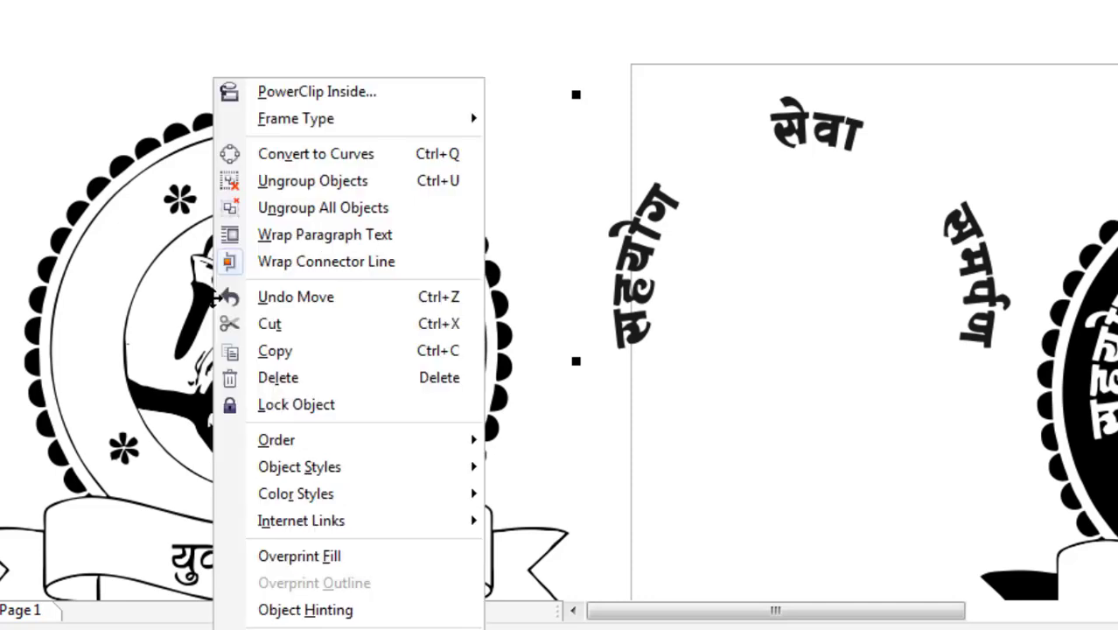
{"action": "left_click", "coordinate": [284, 184]}
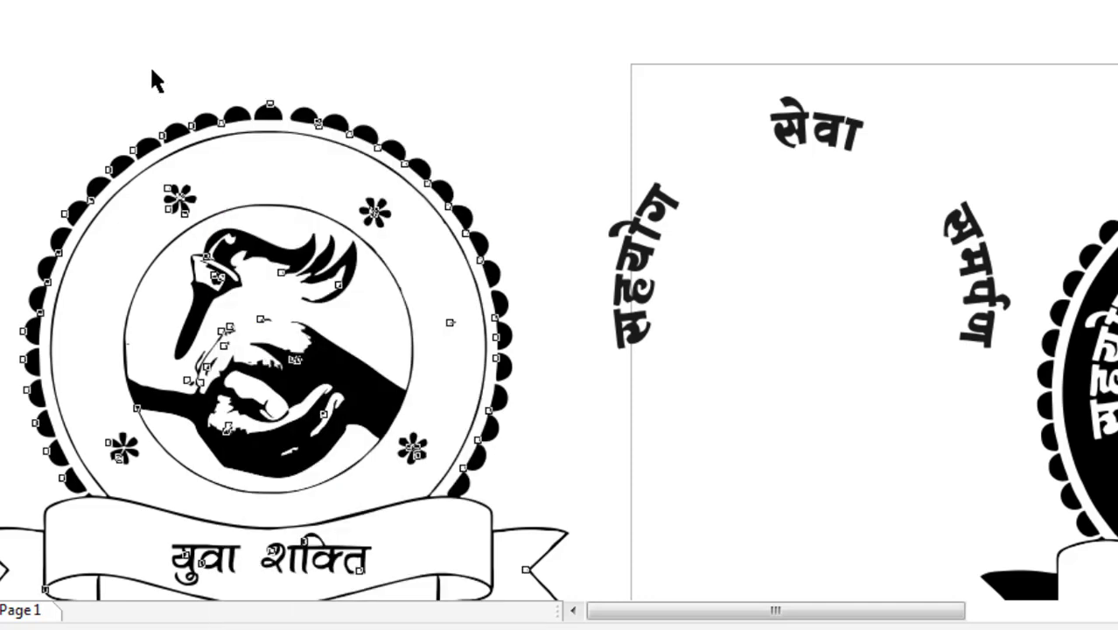
- Give the curve forming the outer ring and banner edge a 1.0 pt outline
{"action": "left_click", "coordinate": [244, 135]}
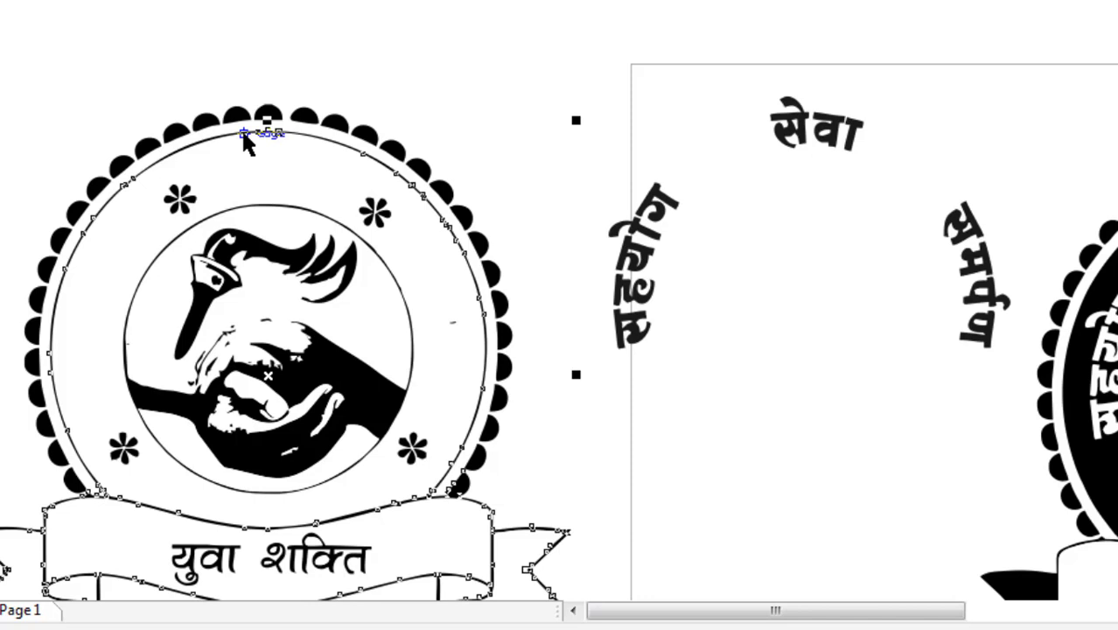
{"action": "left_click", "coordinate": [237, 148]}
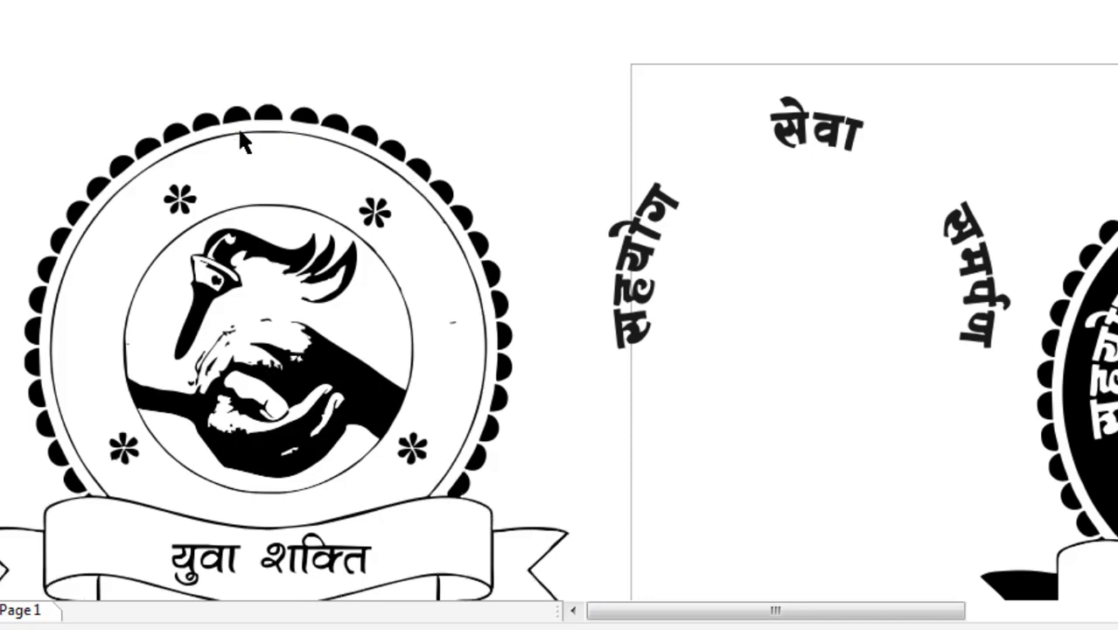
{"action": "left_click", "coordinate": [245, 126]}
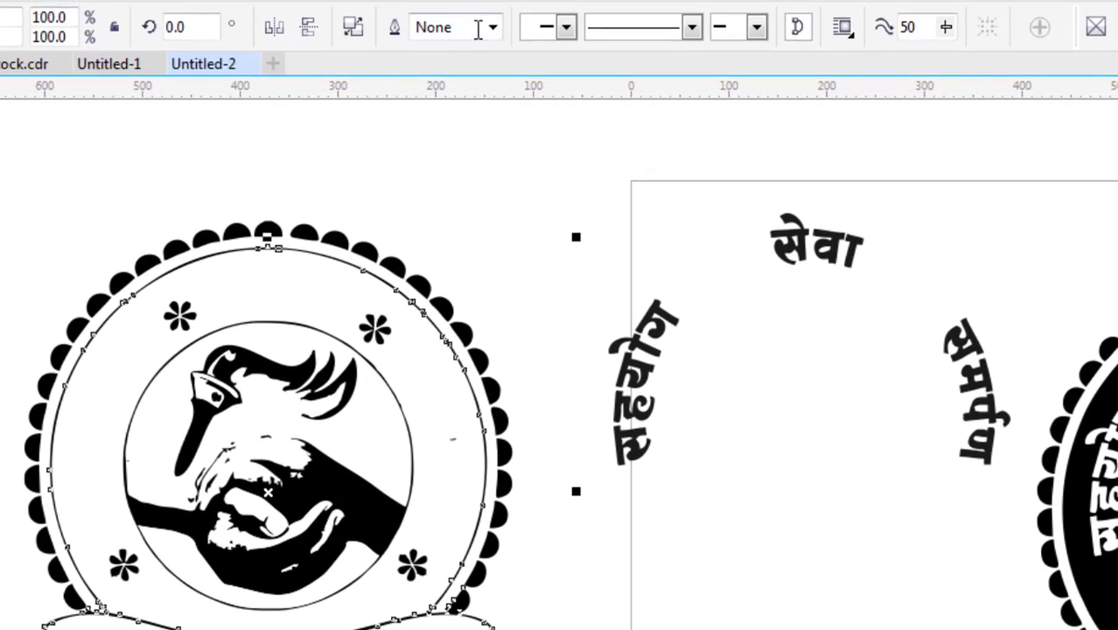
{"action": "left_click", "coordinate": [494, 31]}
{"action": "left_click", "coordinate": [463, 129]}
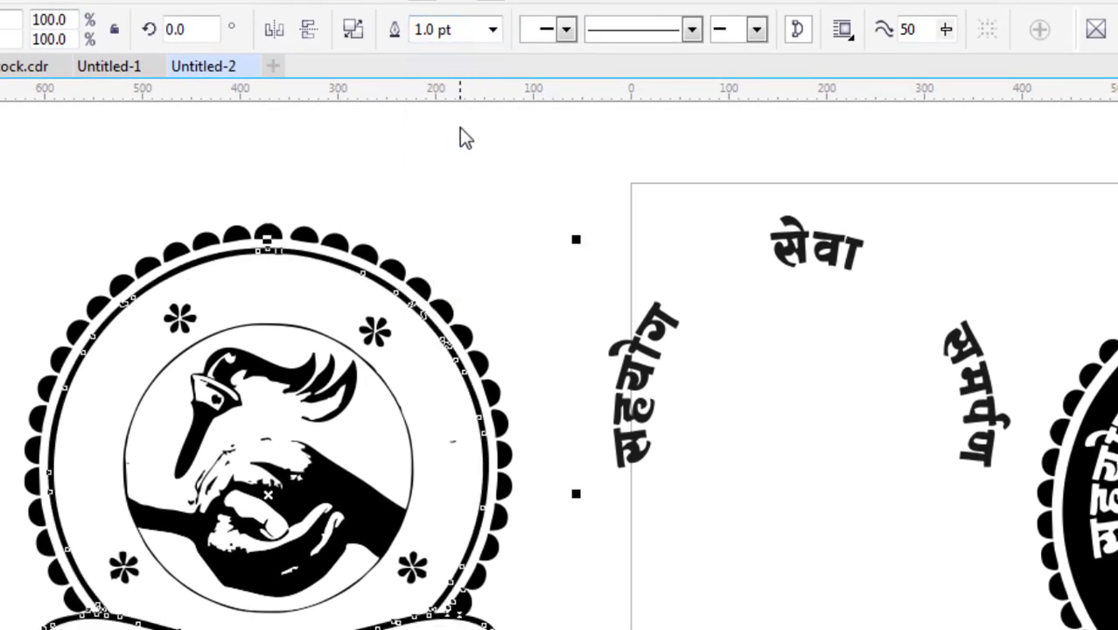
{"action": "left_click", "coordinate": [416, 147]}
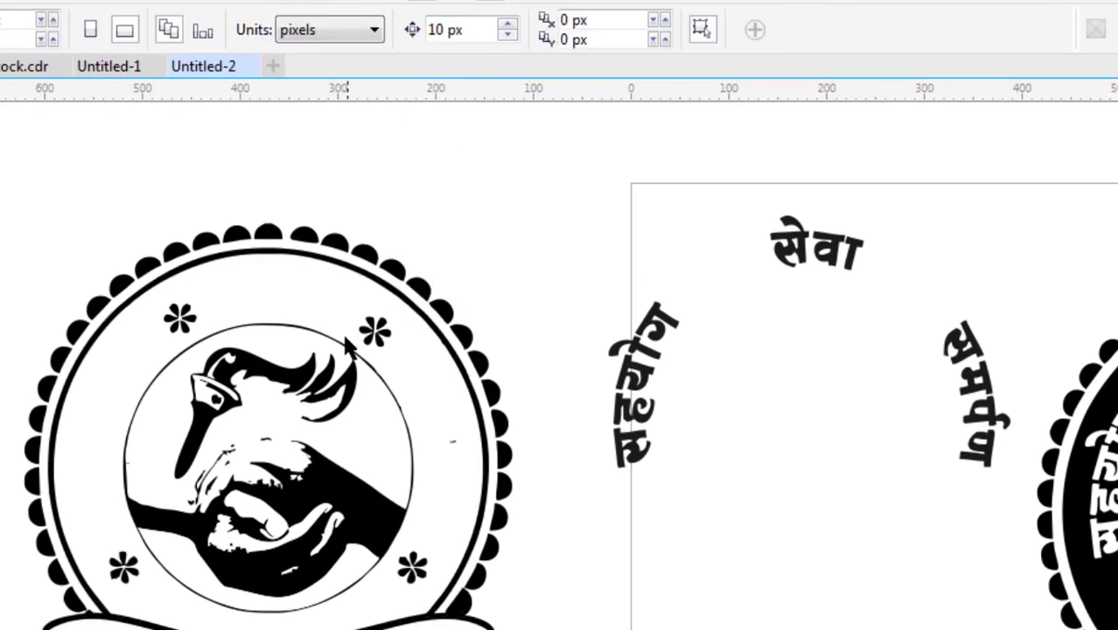
- Thicken the inner circle around the torch and hands with a 1.0 pt outline
{"action": "left_click", "coordinate": [293, 321]}
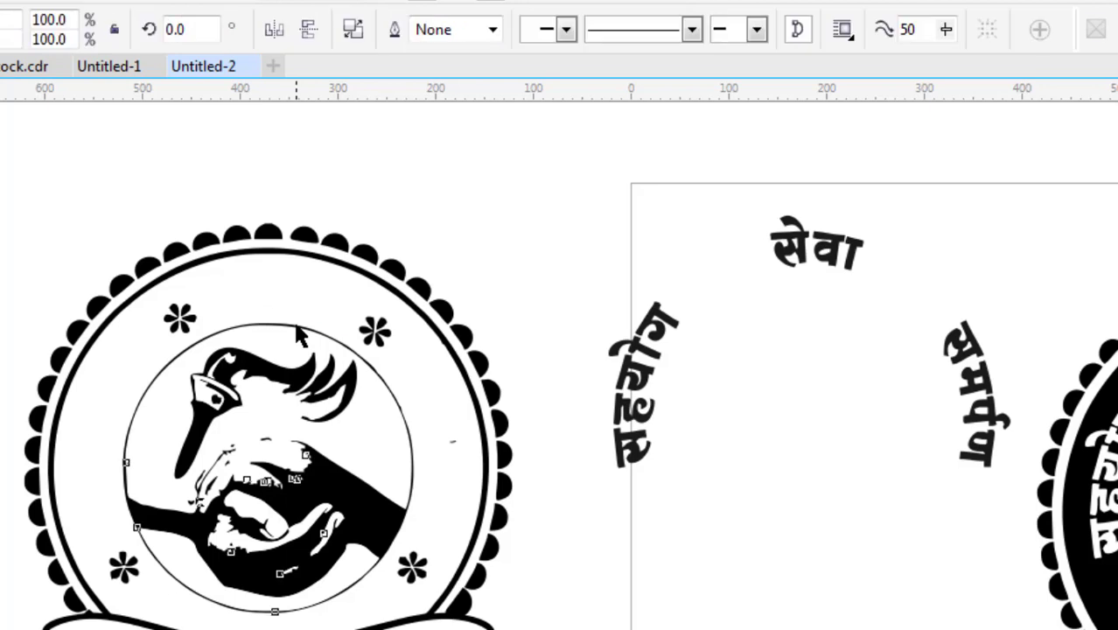
{"action": "left_click", "coordinate": [492, 30]}
{"action": "left_click", "coordinate": [463, 132]}
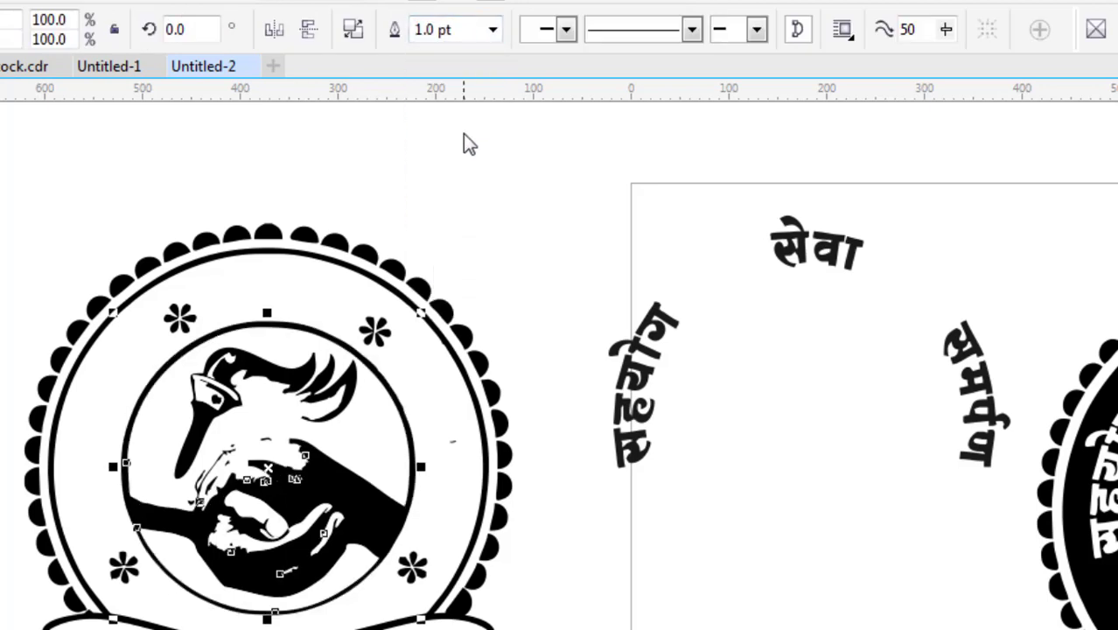
{"action": "left_click", "coordinate": [437, 217]}
- Apply a 1.0 pt outline to the left and right ribbon tails of the banner
{"action": "scroll", "coordinate": [278, 306], "scroll_direction": "down", "scroll_amount": 2}
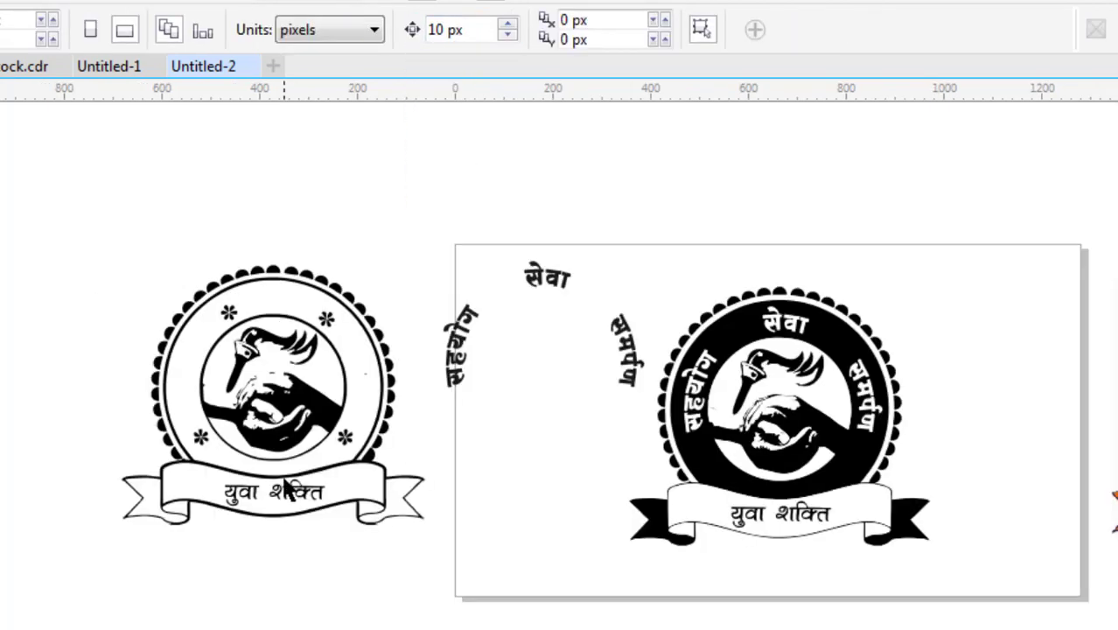
{"action": "scroll", "coordinate": [193, 525], "scroll_direction": "up", "scroll_amount": 2}
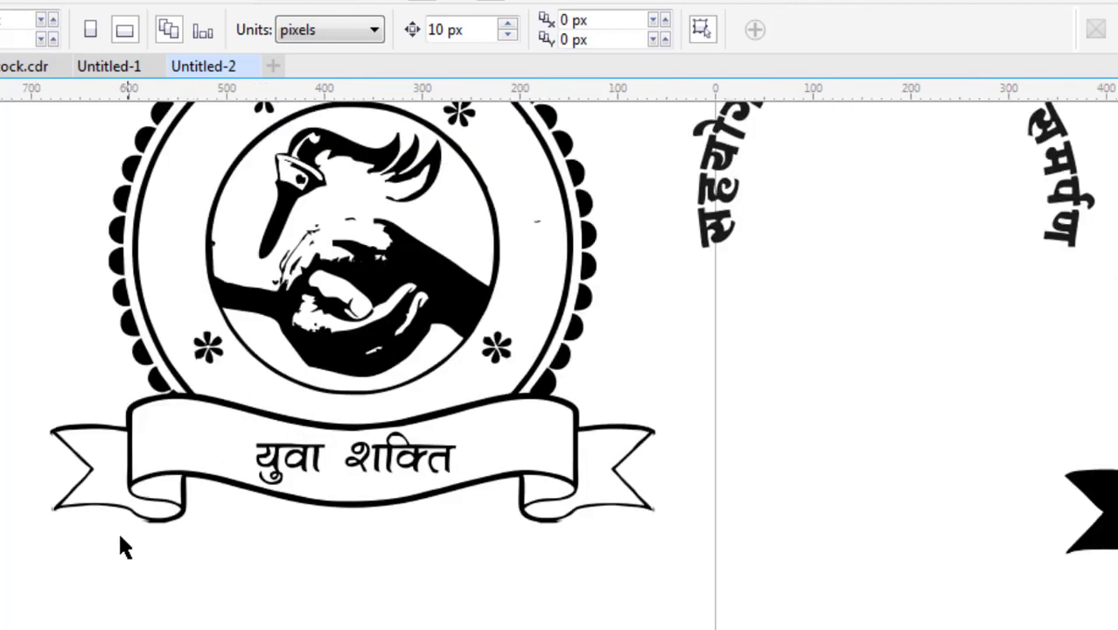
{"action": "left_click", "coordinate": [79, 506]}
{"action": "left_click", "coordinate": [492, 37]}
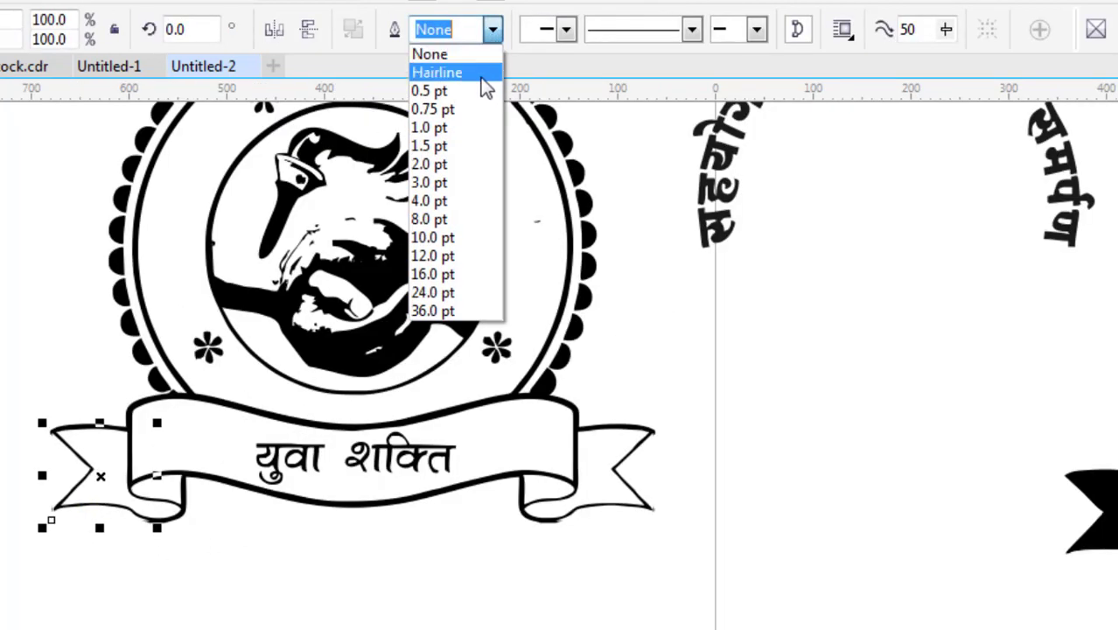
{"action": "left_click", "coordinate": [473, 126]}
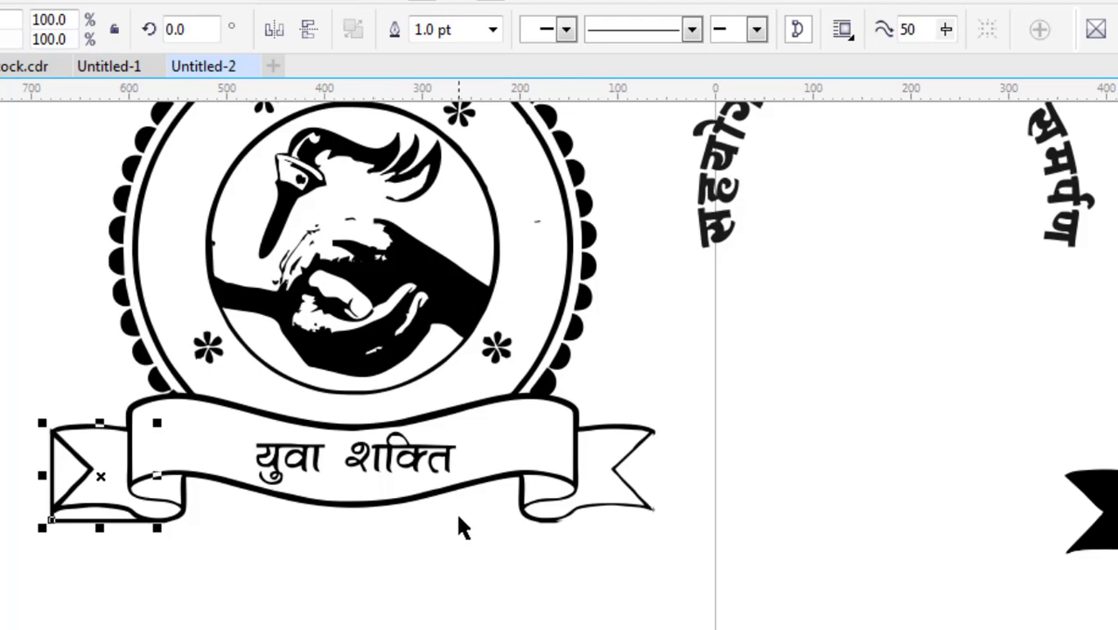
{"action": "left_click", "coordinate": [602, 512]}
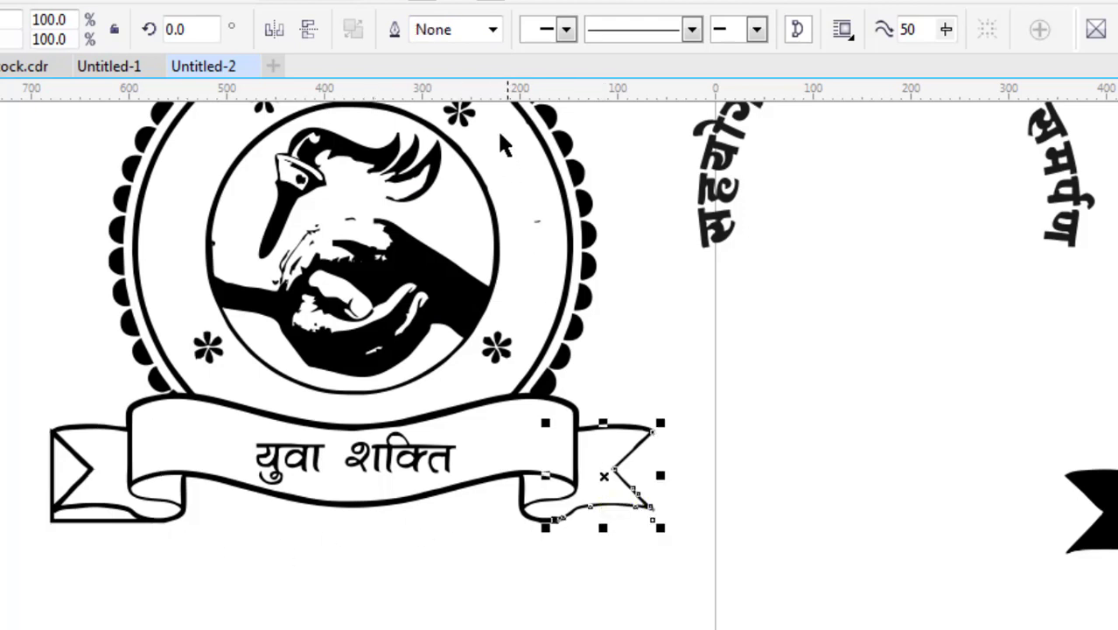
{"action": "left_click", "coordinate": [493, 33]}
{"action": "left_click", "coordinate": [472, 127]}
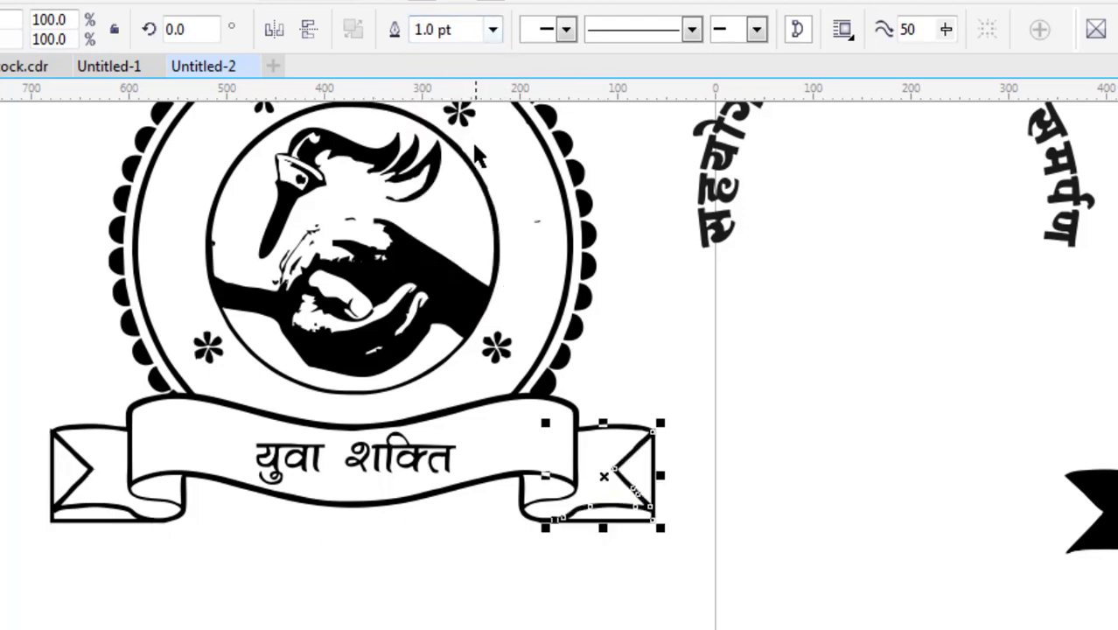
{"action": "left_click", "coordinate": [482, 603]}
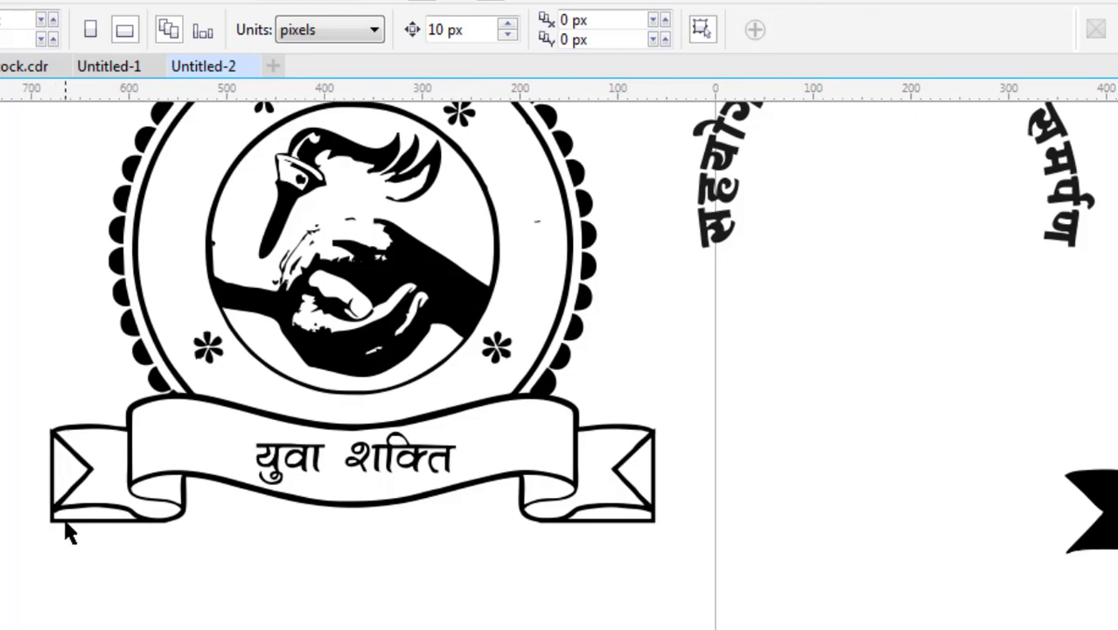
- Remove the unwanted straight outline segments around the ribbon tails with Virtual Segment Delete
{"action": "scroll", "coordinate": [67, 526], "scroll_direction": "up", "scroll_amount": 1}
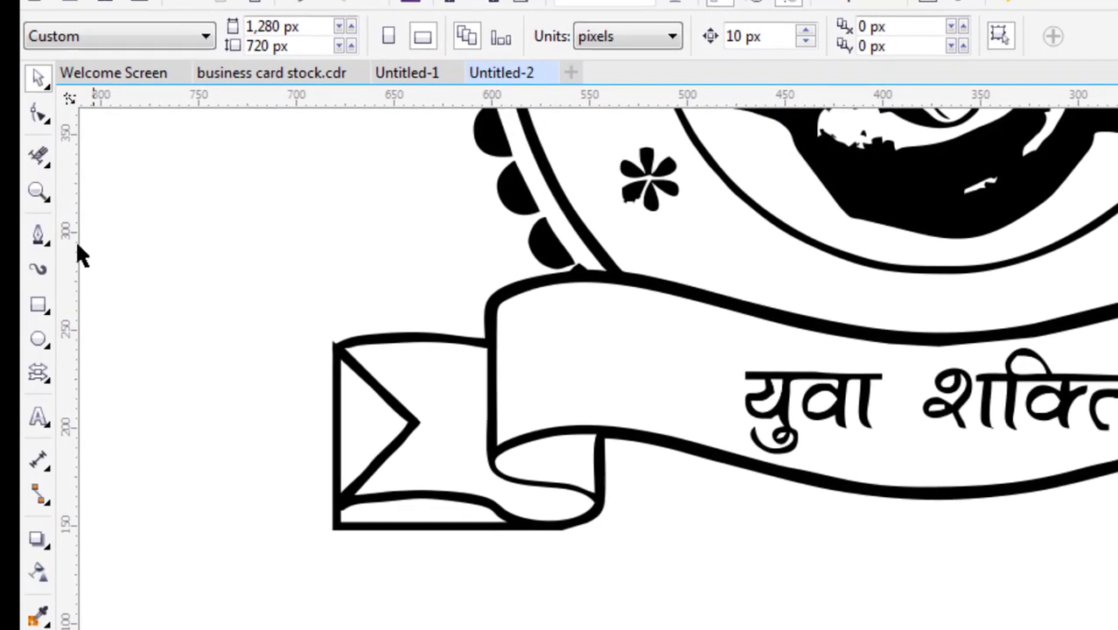
{"action": "left_click", "coordinate": [54, 168]}
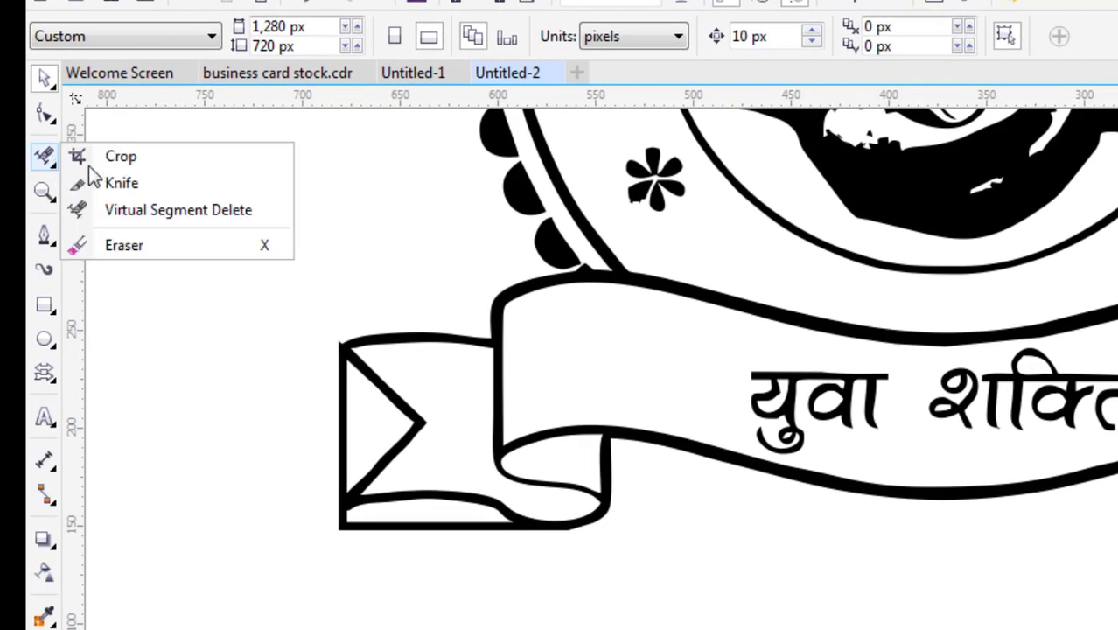
{"action": "left_click", "coordinate": [170, 219]}
{"action": "left_click", "coordinate": [338, 398]}
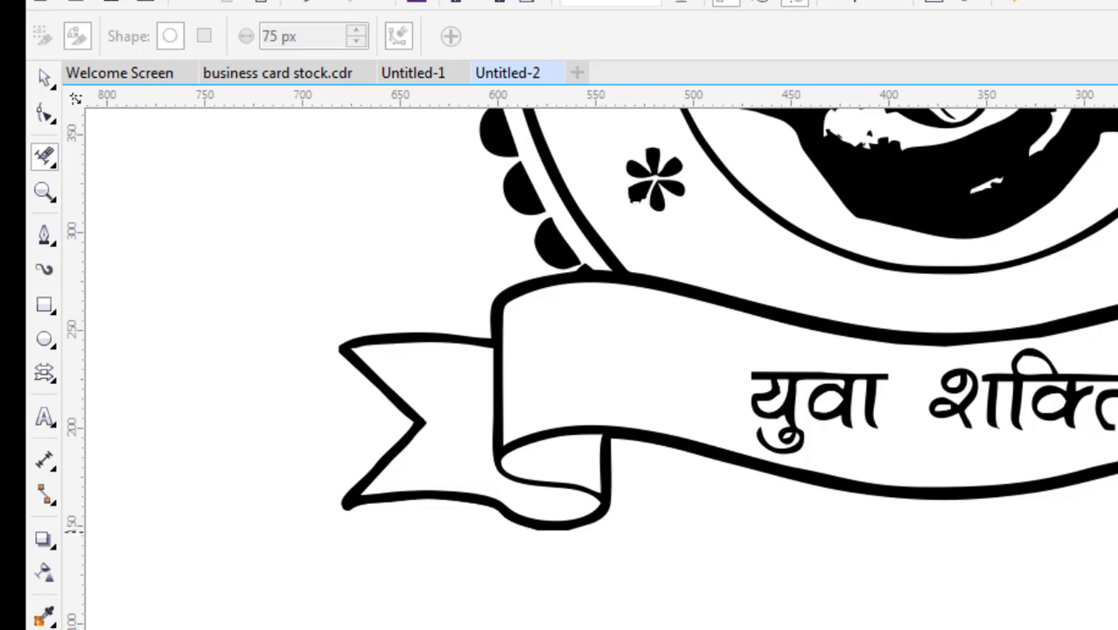
{"action": "left_click", "coordinate": [46, 77]}
- Select the black सहयोग, सेवा and समर्पण lettering and move it into the ring of the line-art logo
{"action": "scroll", "coordinate": [586, 368], "scroll_direction": "down", "scroll_amount": 3}
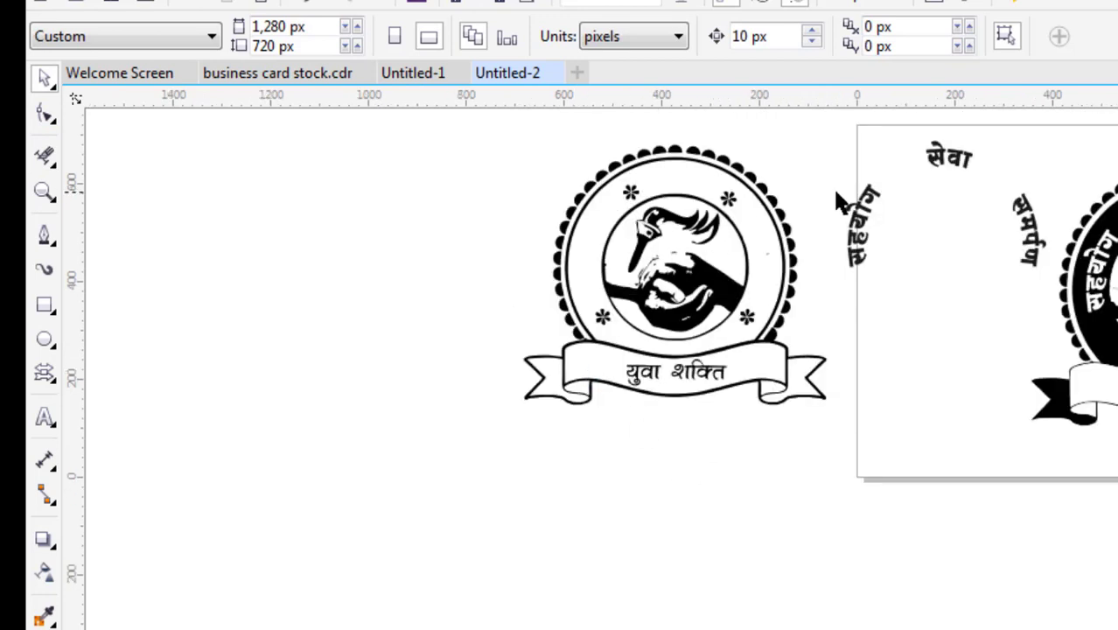
{"action": "left_click", "coordinate": [855, 320]}
{"action": "left_click_drag", "start_coordinate": [829, 305], "coordinate": [1055, 130]}
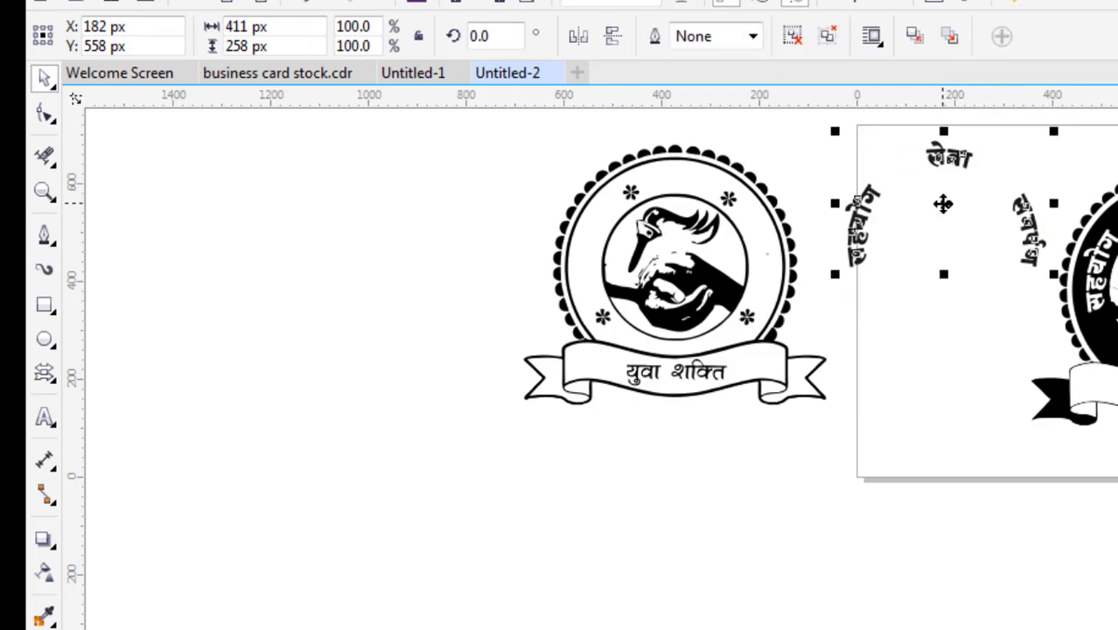
{"action": "left_click_drag", "start_coordinate": [945, 204], "coordinate": [704, 229]}
{"action": "scroll", "coordinate": [687, 210], "scroll_direction": "up", "scroll_amount": 3}
{"action": "scroll", "coordinate": [702, 229], "scroll_direction": "down", "scroll_amount": 3}
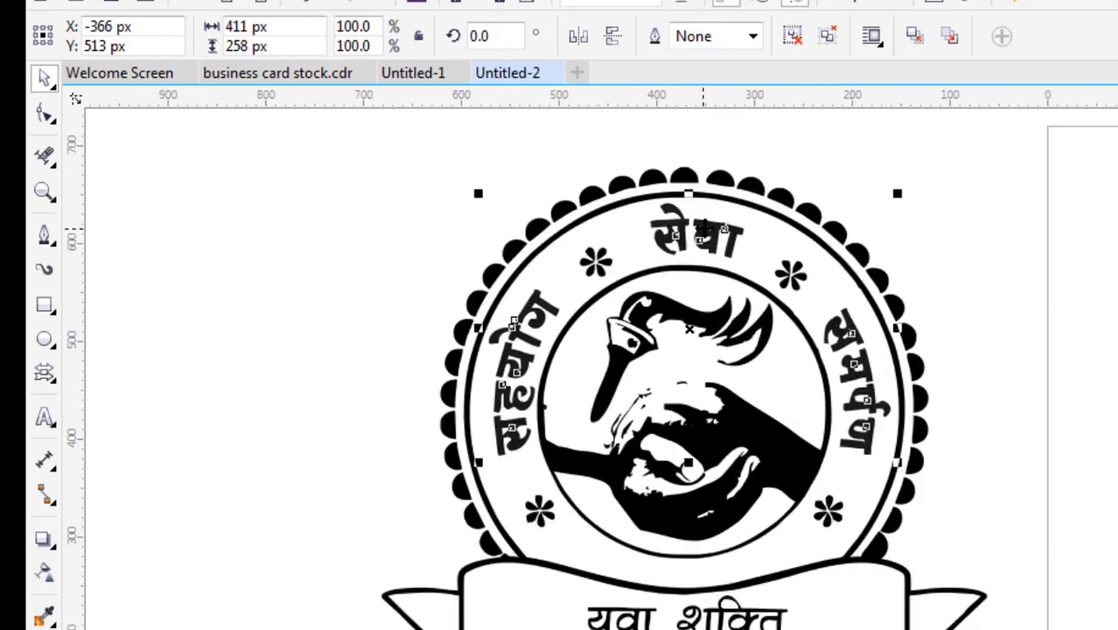
{"action": "left_click", "coordinate": [315, 241]}
- Delete the earlier traced logo with the solid black ring from the page
{"action": "scroll", "coordinate": [481, 302], "scroll_direction": "down", "scroll_amount": 2}
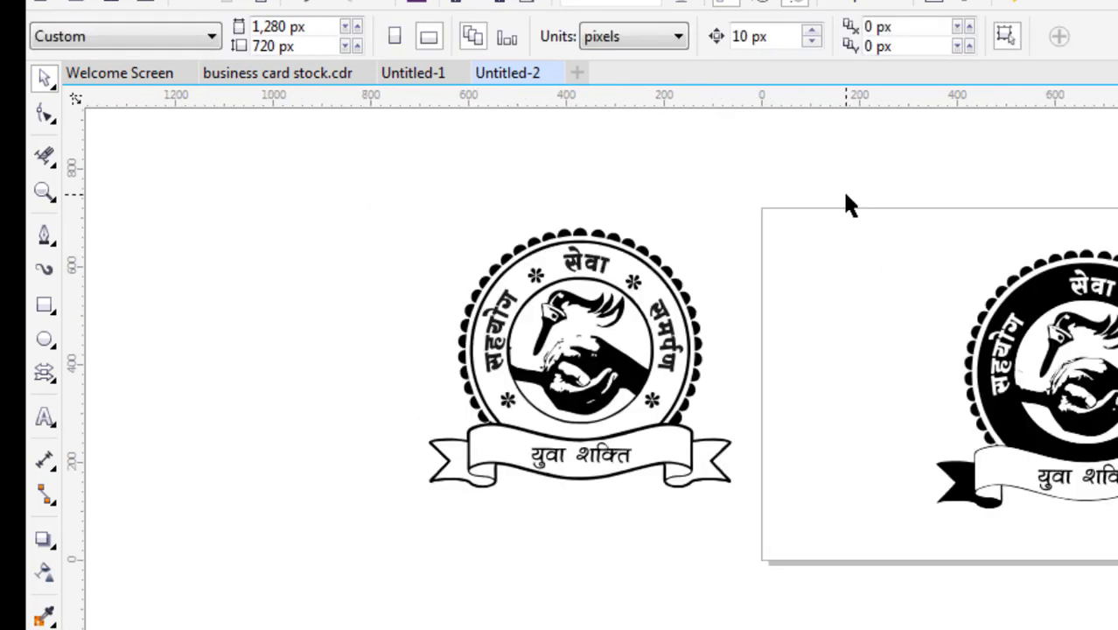
{"action": "left_click_drag", "start_coordinate": [844, 195], "coordinate": [1094, 612]}
{"action": "key", "text": "Delete"}
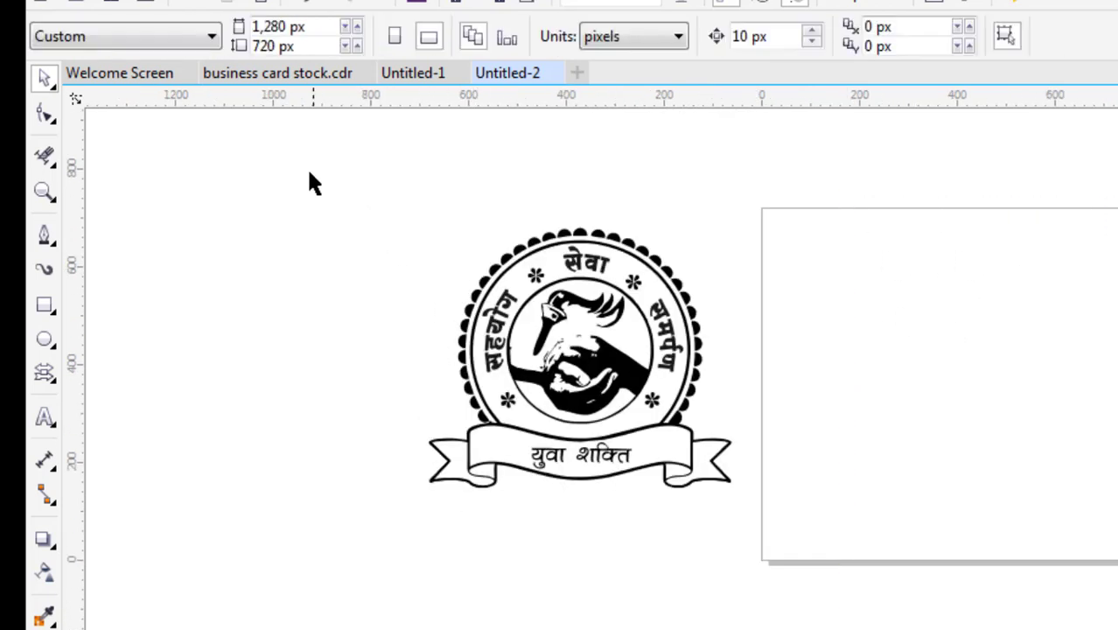
- Move the finished line-art logo onto the right half of the page and the original colour emblem onto the left half
{"action": "left_click_drag", "start_coordinate": [310, 175], "coordinate": [1015, 623]}
{"action": "left_click_drag", "start_coordinate": [490, 367], "coordinate": [1117, 395]}
{"action": "left_click_drag", "start_coordinate": [1117, 490], "coordinate": [781, 502]}
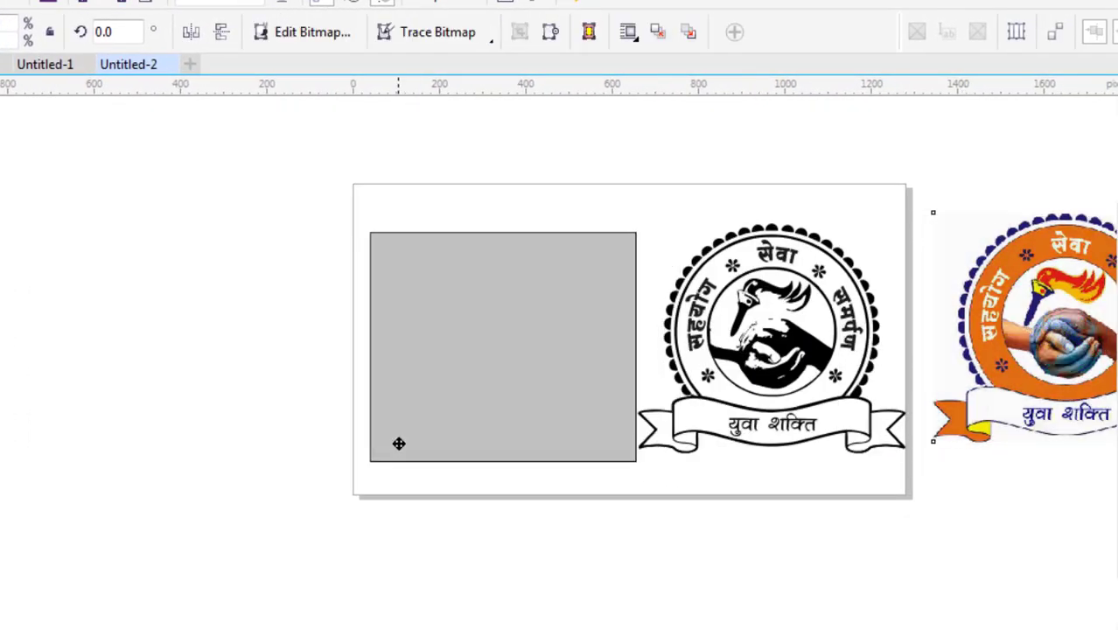
{"action": "left_click_drag", "start_coordinate": [399, 444], "coordinate": [380, 443]}
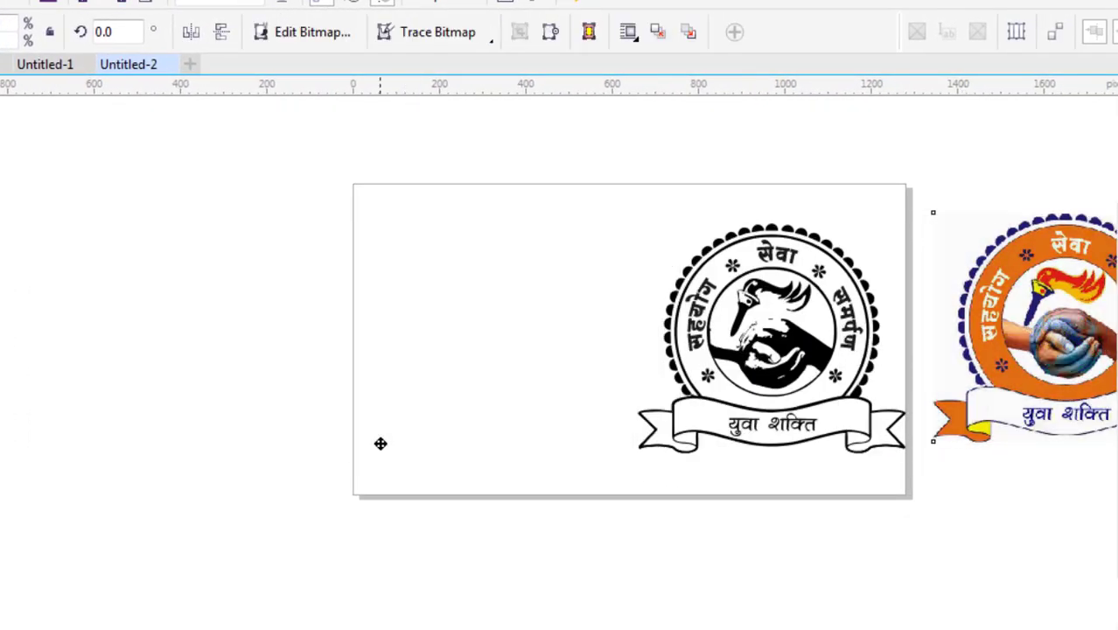
{"action": "left_click", "coordinate": [691, 470]}
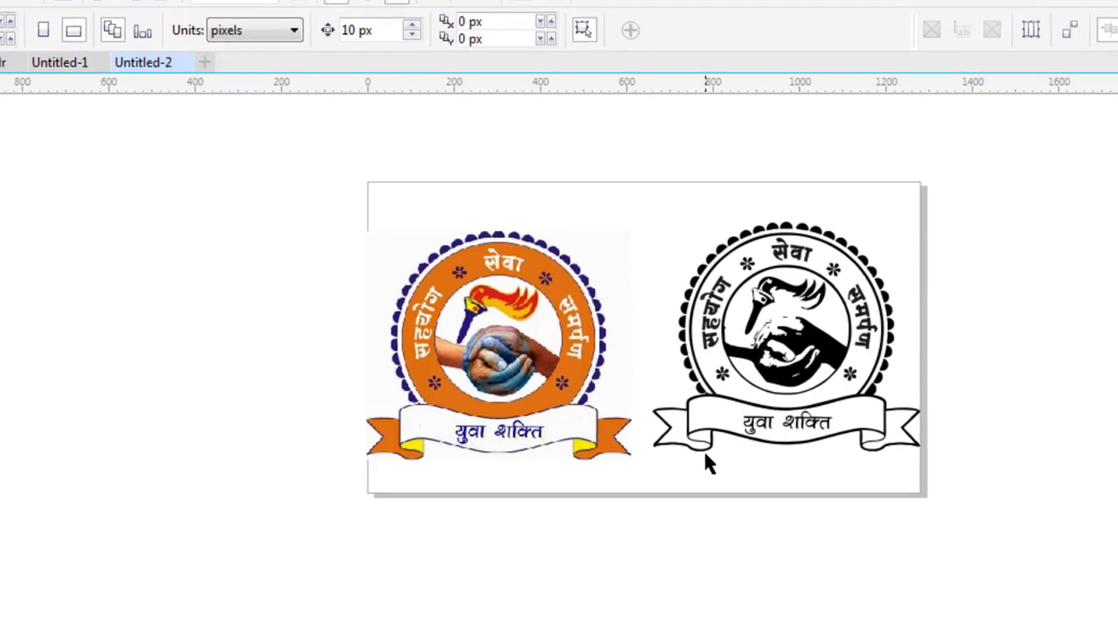